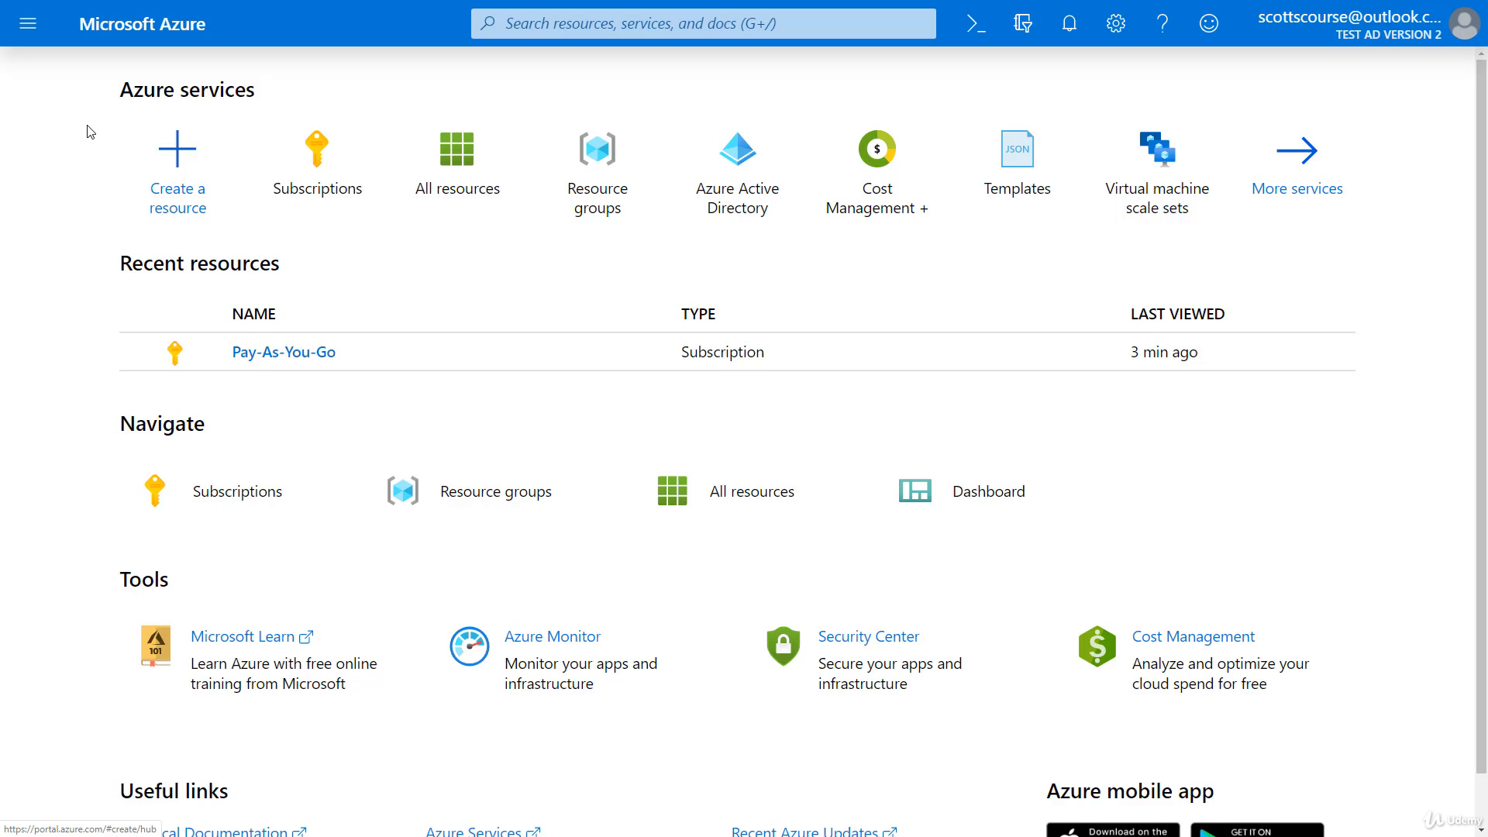
Step: Open the Subscriptions page from the Home page's Navigate section
{"action": "left_click", "coordinate": [28, 23]}
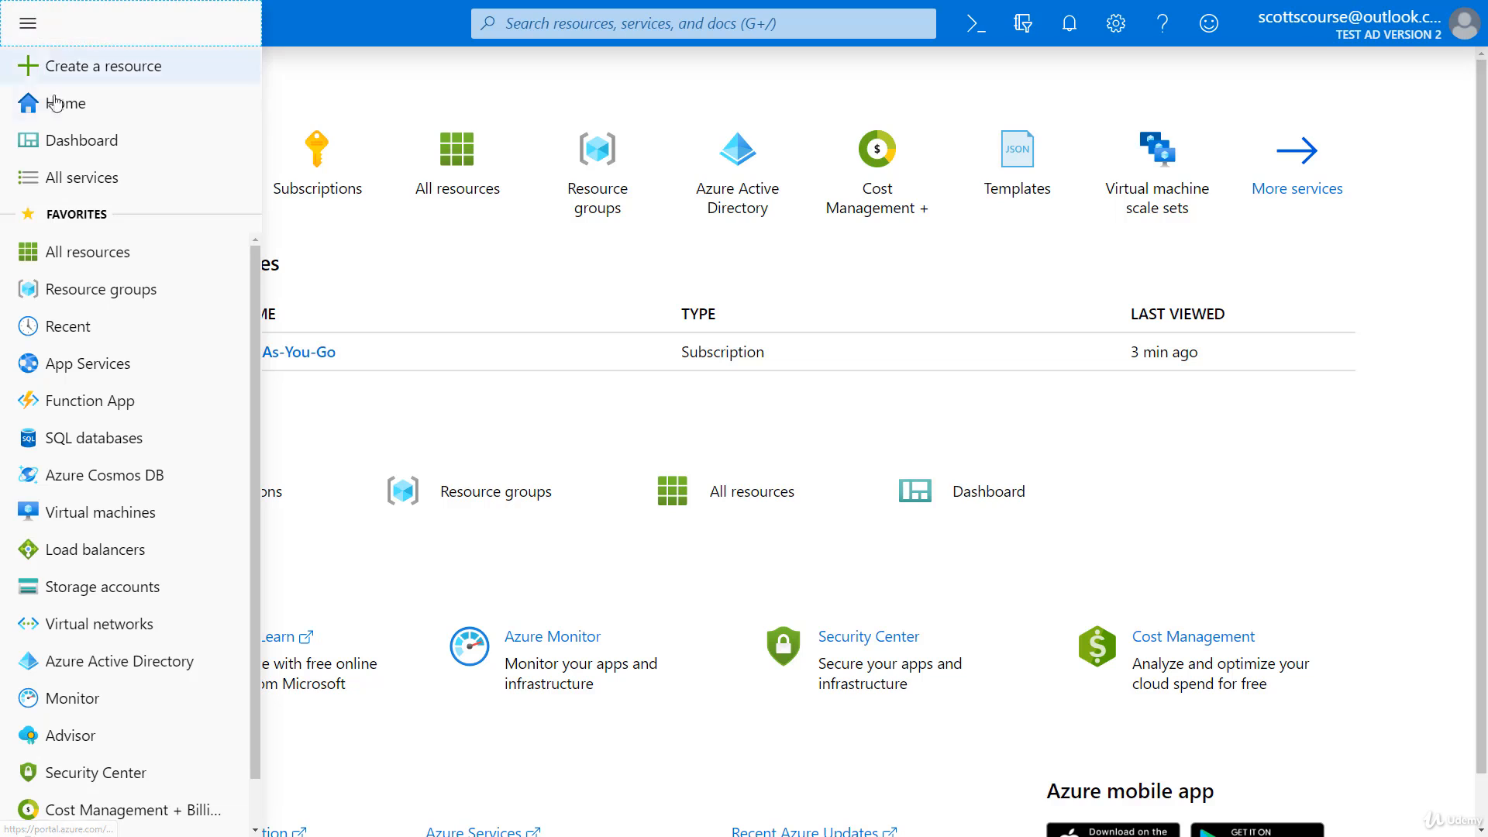
{"action": "left_click", "coordinate": [34, 34]}
{"action": "left_click", "coordinate": [240, 500]}
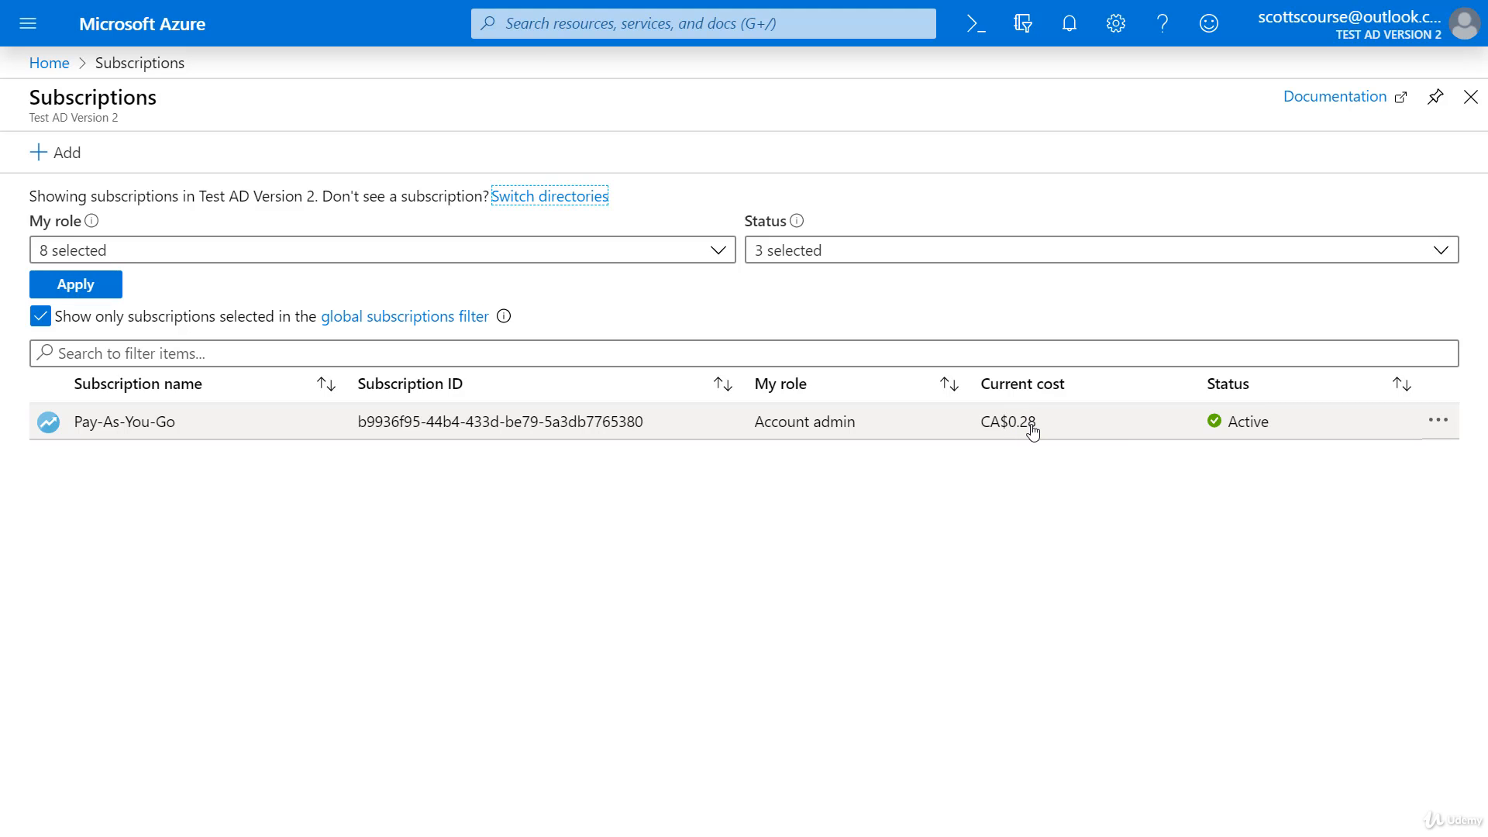
Step: Open the Pay-As-You-Go subscription overview and highlight its 68.22 CAD last billed amount
{"action": "left_click", "coordinate": [131, 429]}
{"action": "left_click", "coordinate": [131, 427]}
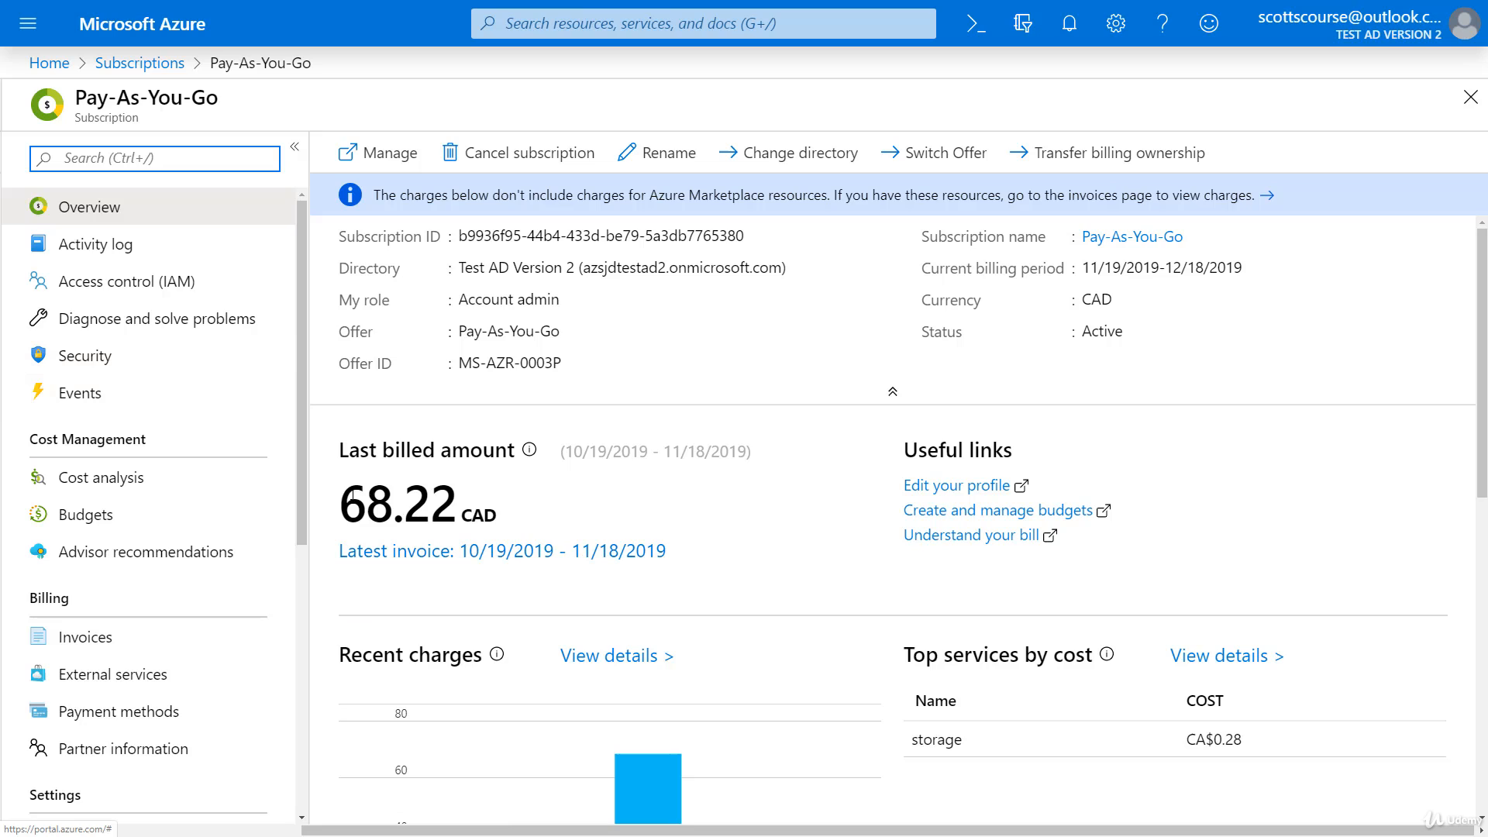
{"action": "left_click_drag", "start_coordinate": [338, 504], "coordinate": [475, 497]}
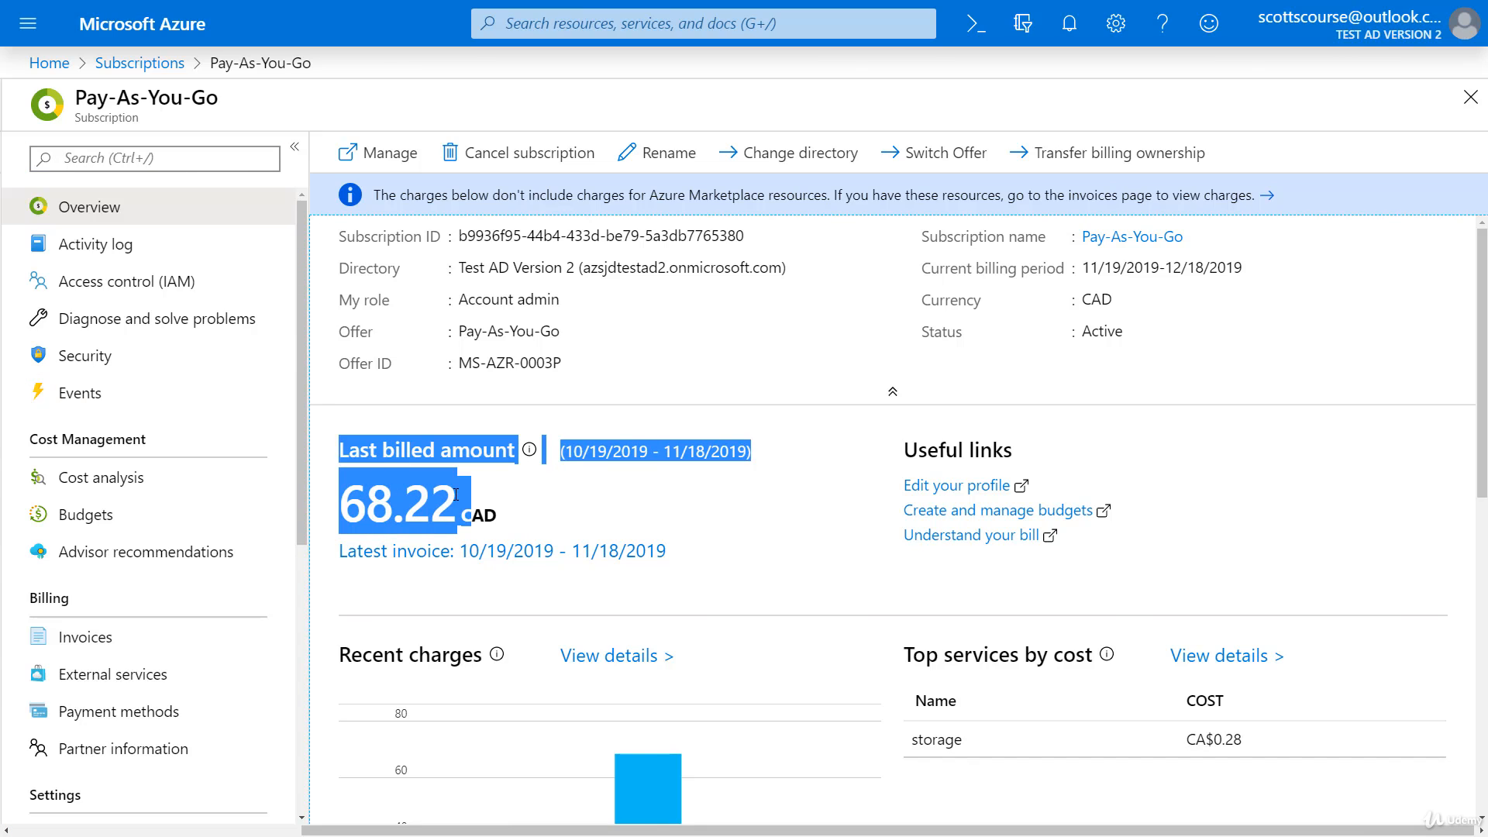
{"action": "left_click", "coordinate": [456, 494]}
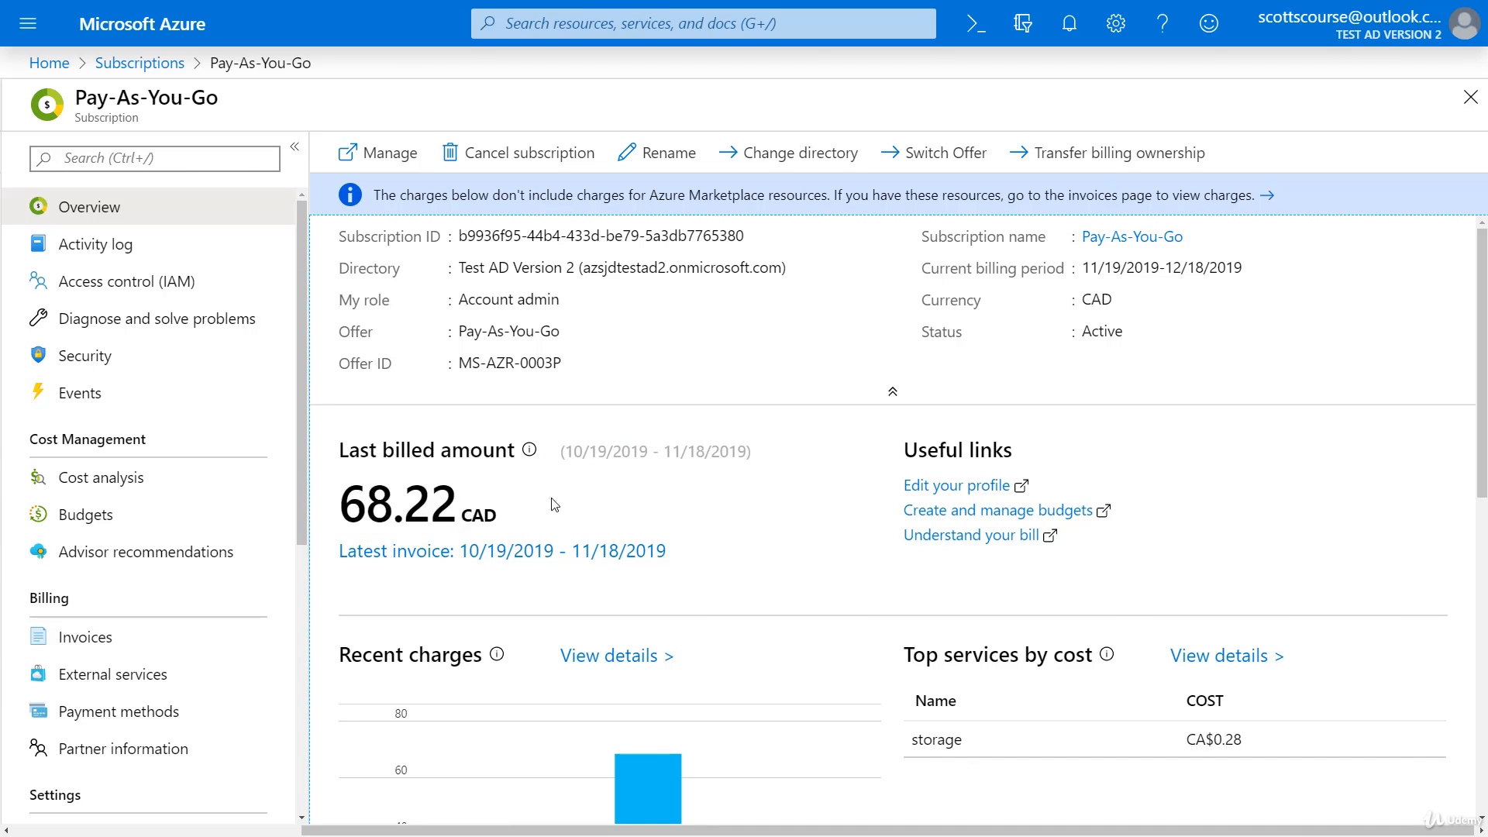
{"action": "double_click", "coordinate": [357, 493]}
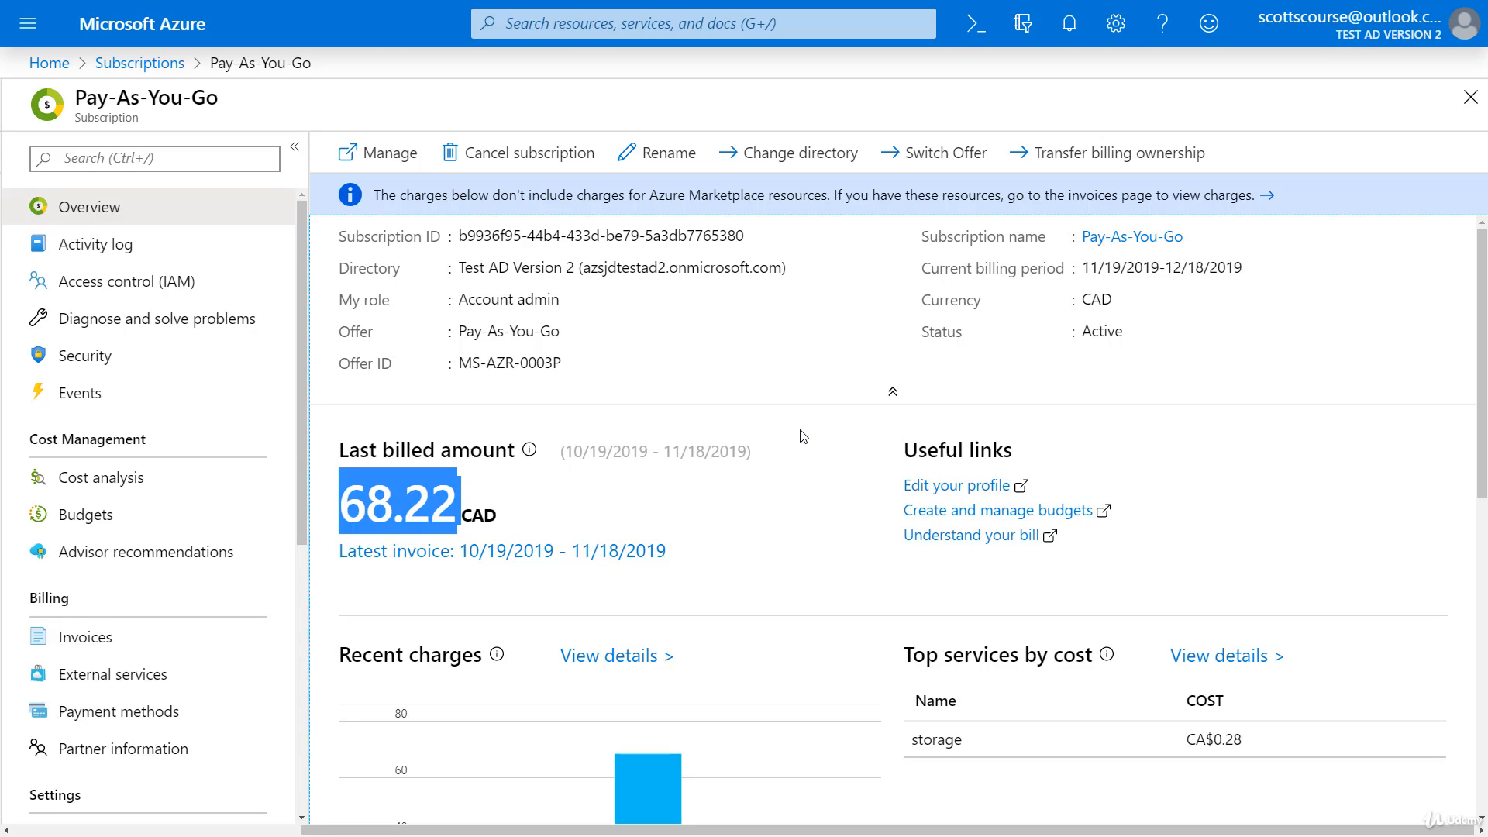
{"action": "scroll", "coordinate": [800, 431], "scroll_direction": "down", "scroll_amount": 2}
{"action": "scroll", "coordinate": [791, 425], "scroll_direction": "up", "scroll_amount": 1}
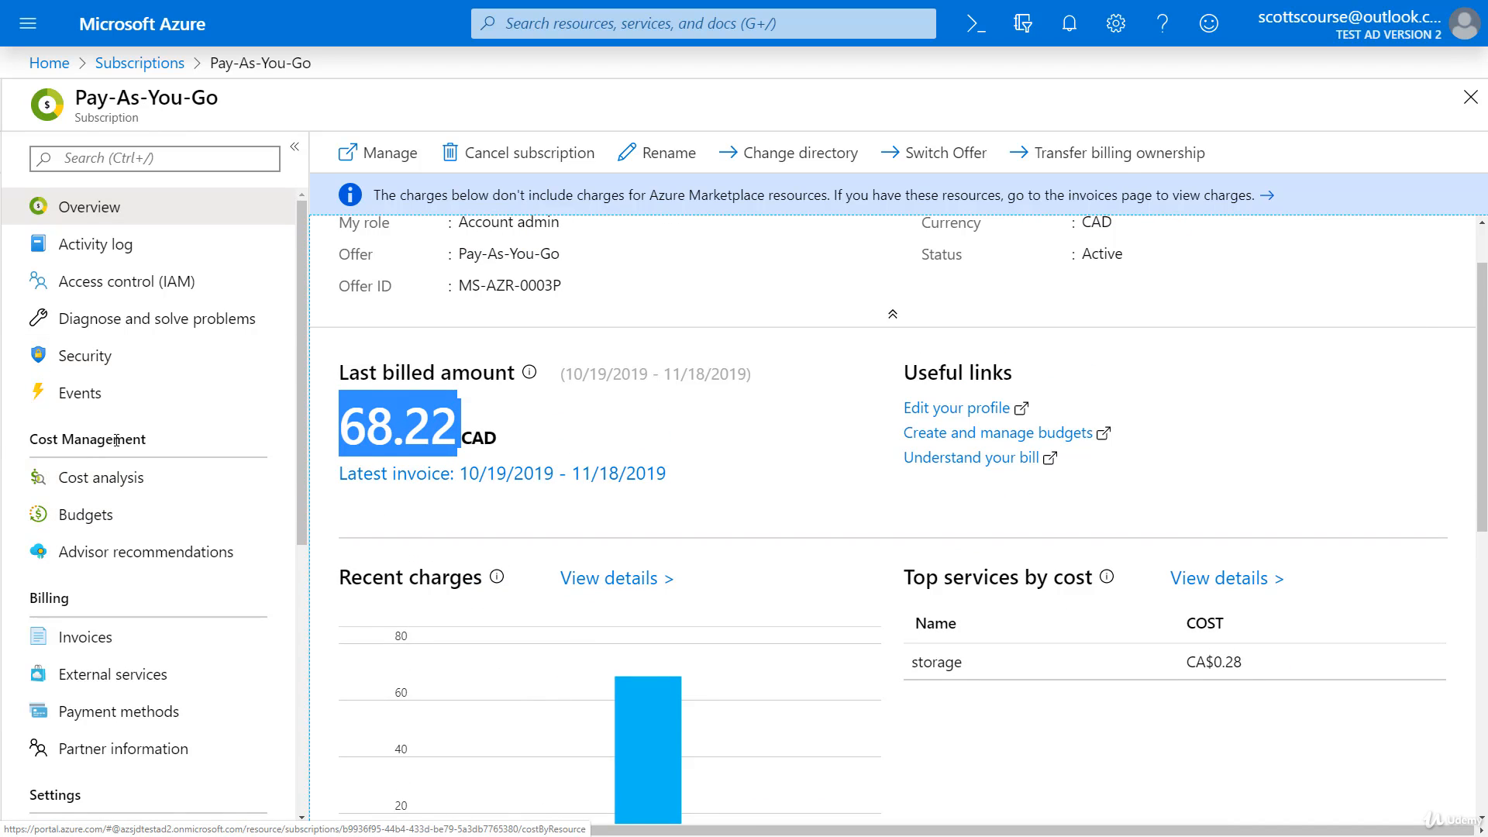
Step: Start a new budget from Cost Management > Budgets, scoped to Pay-As-You-Go
{"action": "left_click", "coordinate": [96, 516]}
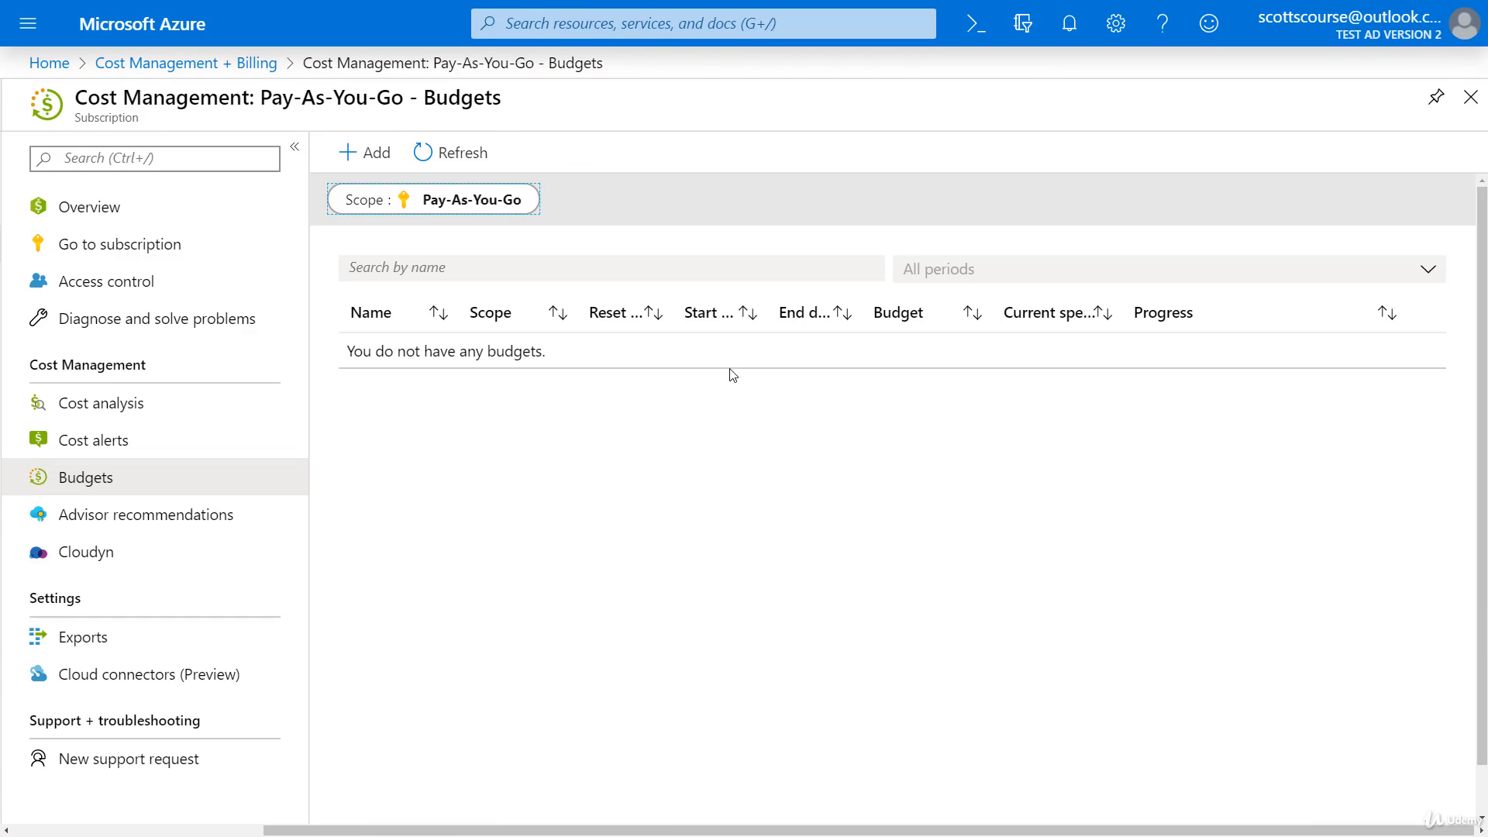
{"action": "left_click", "coordinate": [365, 153]}
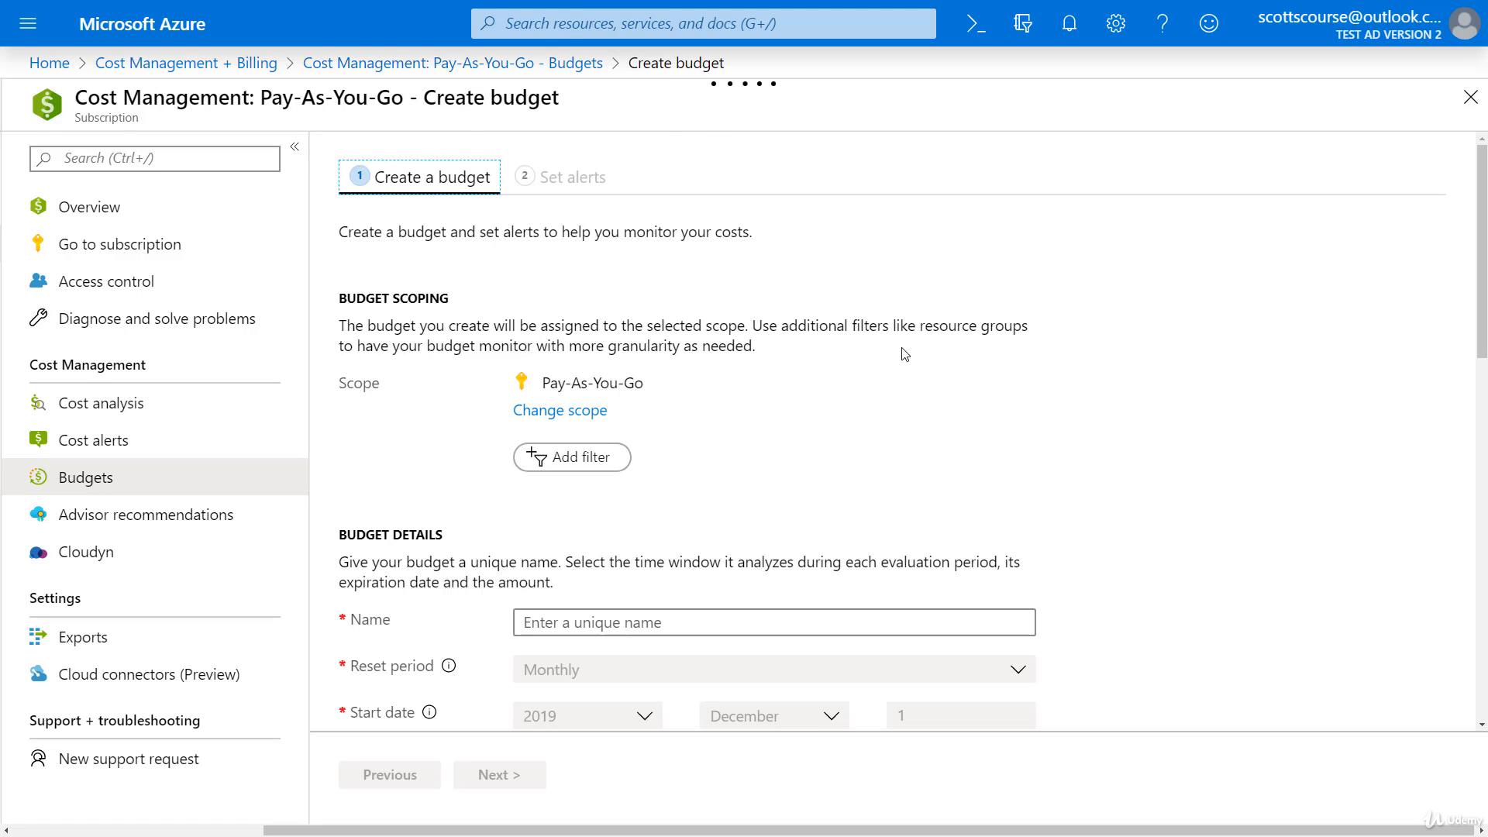
{"action": "left_click_drag", "start_coordinate": [549, 383], "coordinate": [657, 377]}
{"action": "left_click", "coordinate": [639, 383]}
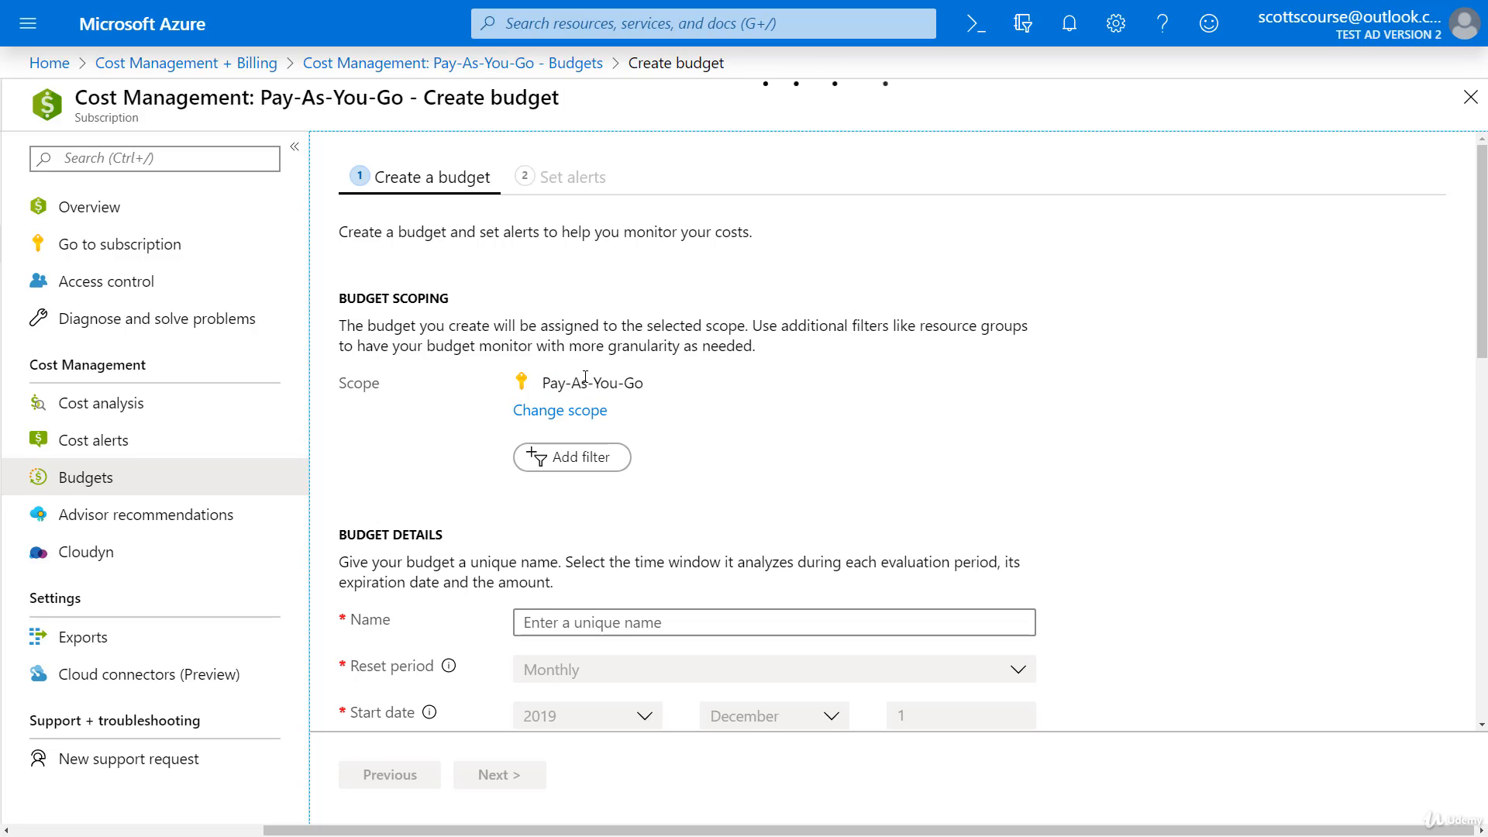
{"action": "left_click_drag", "start_coordinate": [542, 384], "coordinate": [634, 383]}
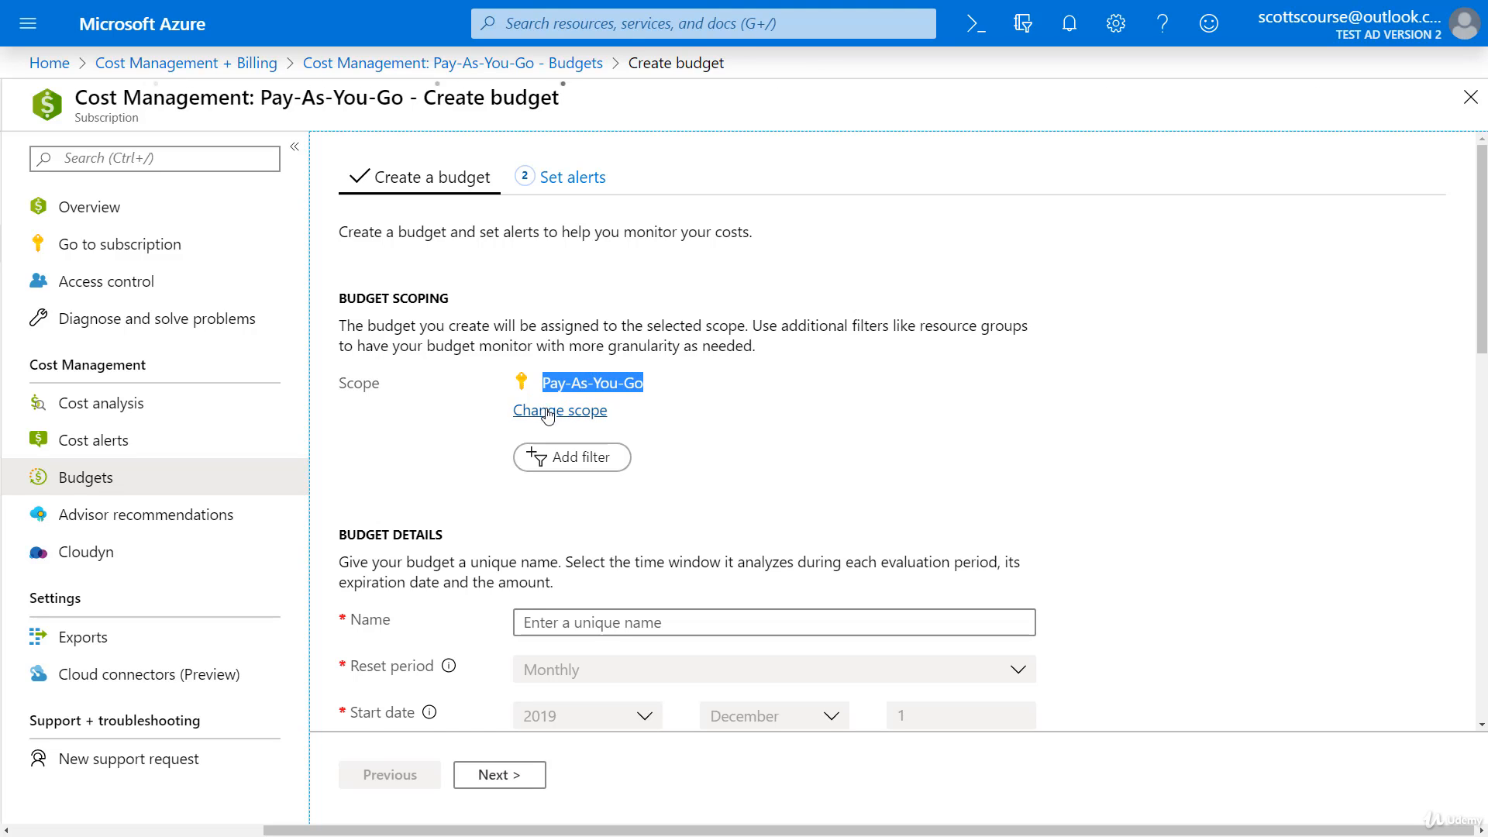
{"action": "left_click", "coordinate": [570, 383]}
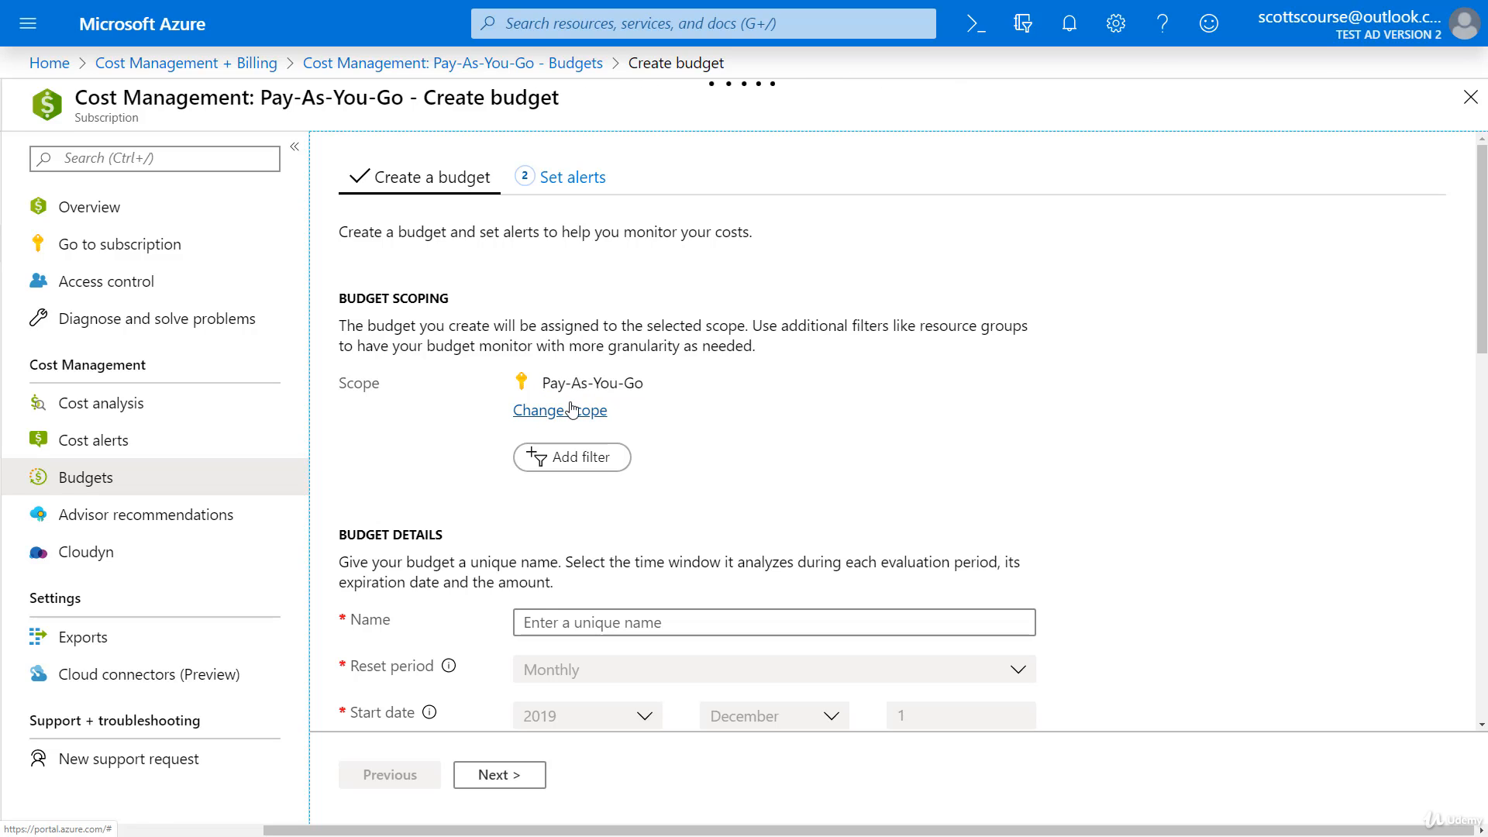
{"action": "left_click", "coordinate": [571, 409]}
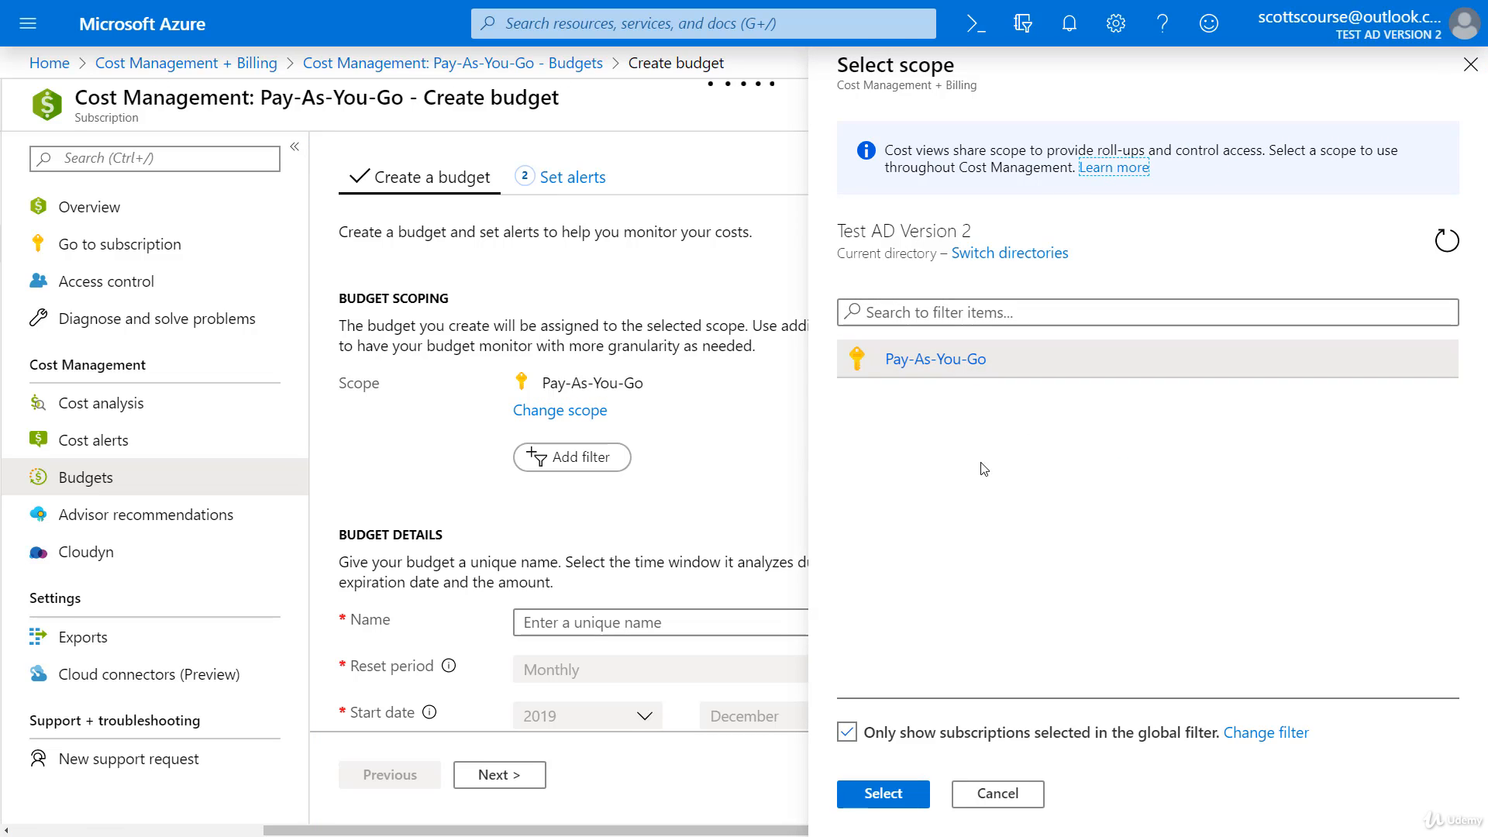
{"action": "left_click", "coordinate": [965, 361]}
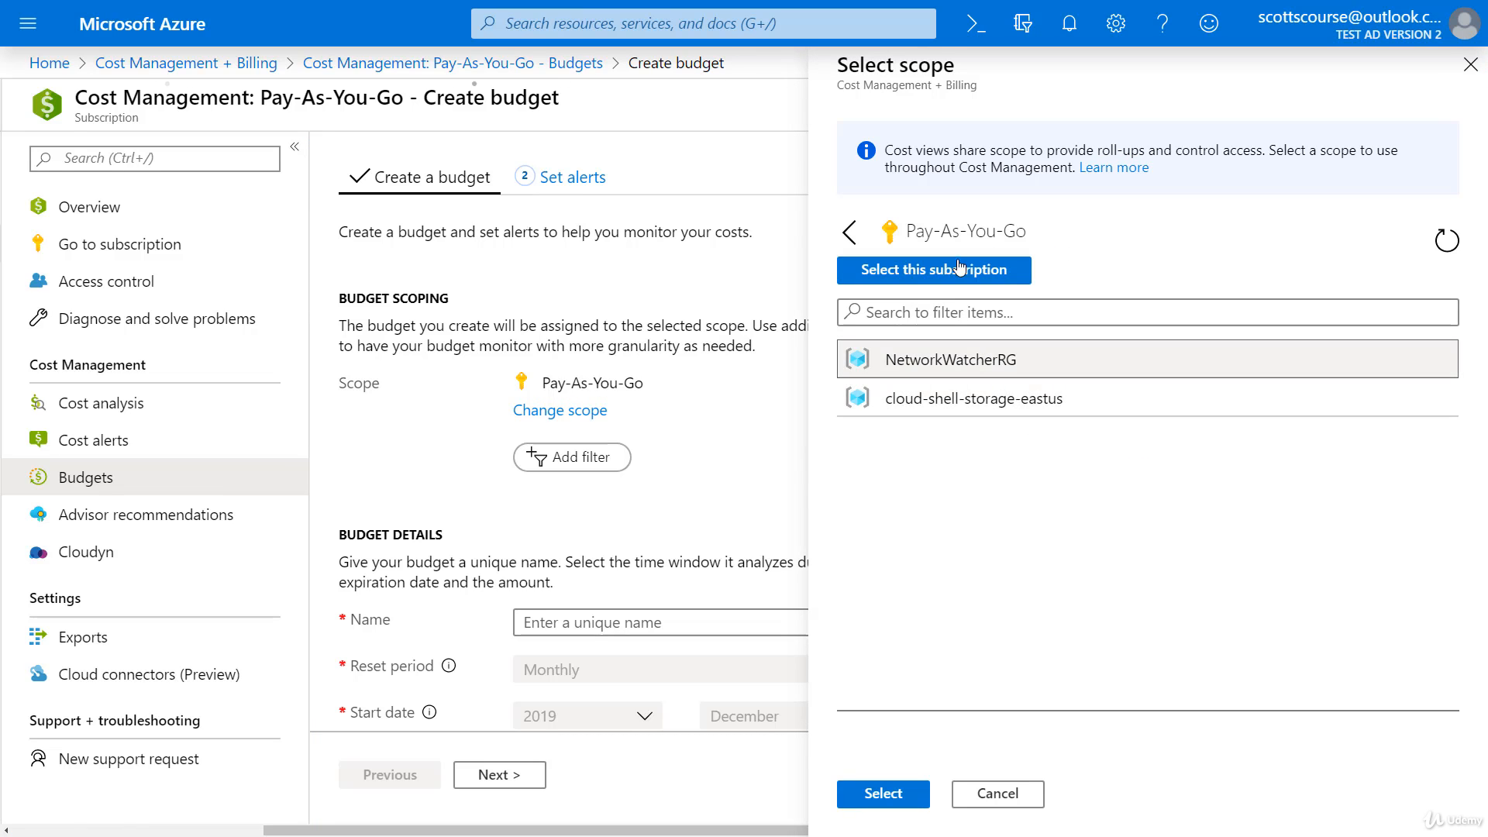
{"action": "left_click", "coordinate": [932, 405]}
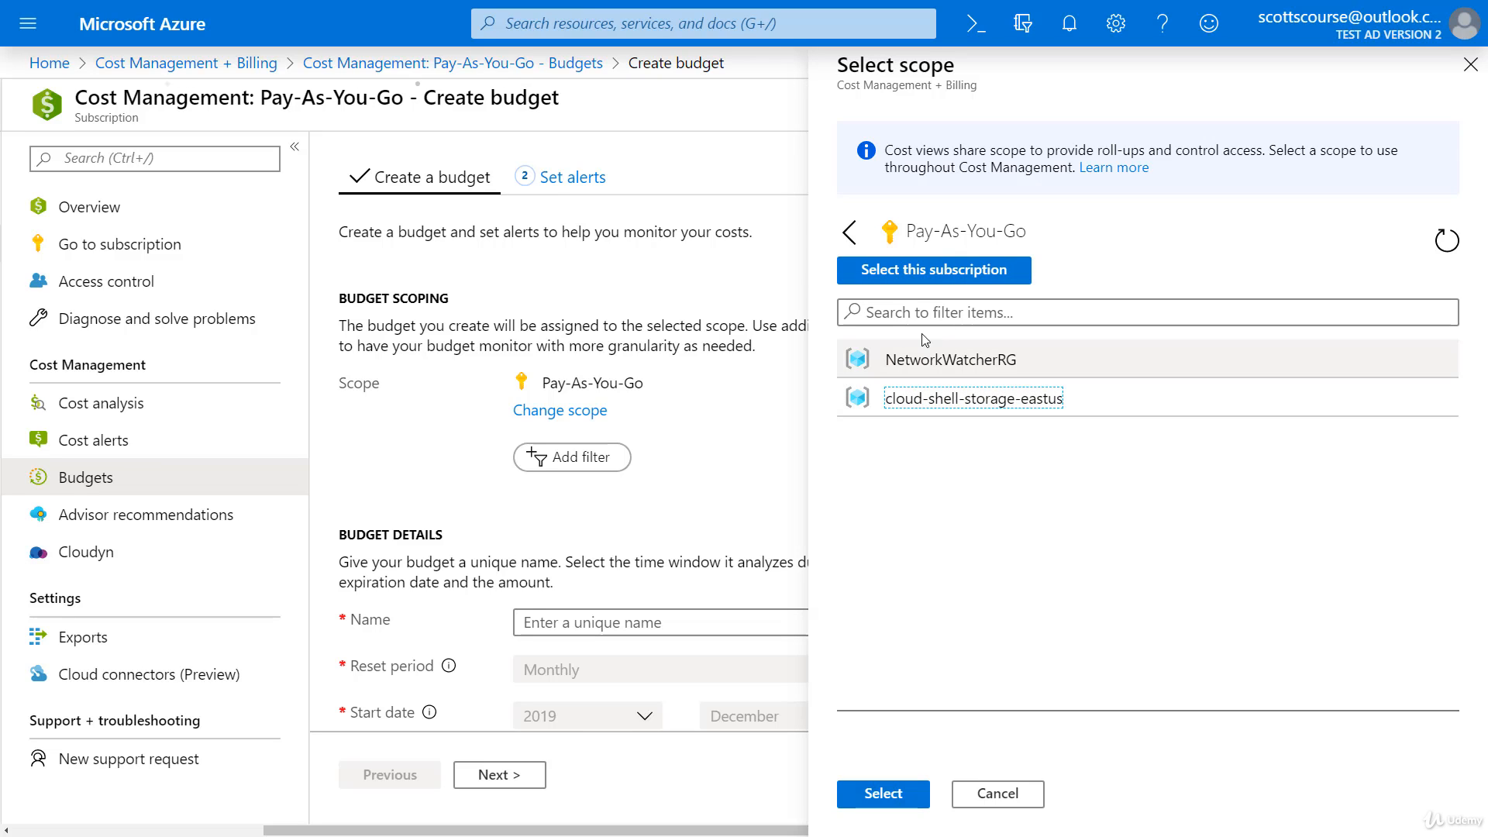
{"action": "left_click", "coordinate": [849, 232]}
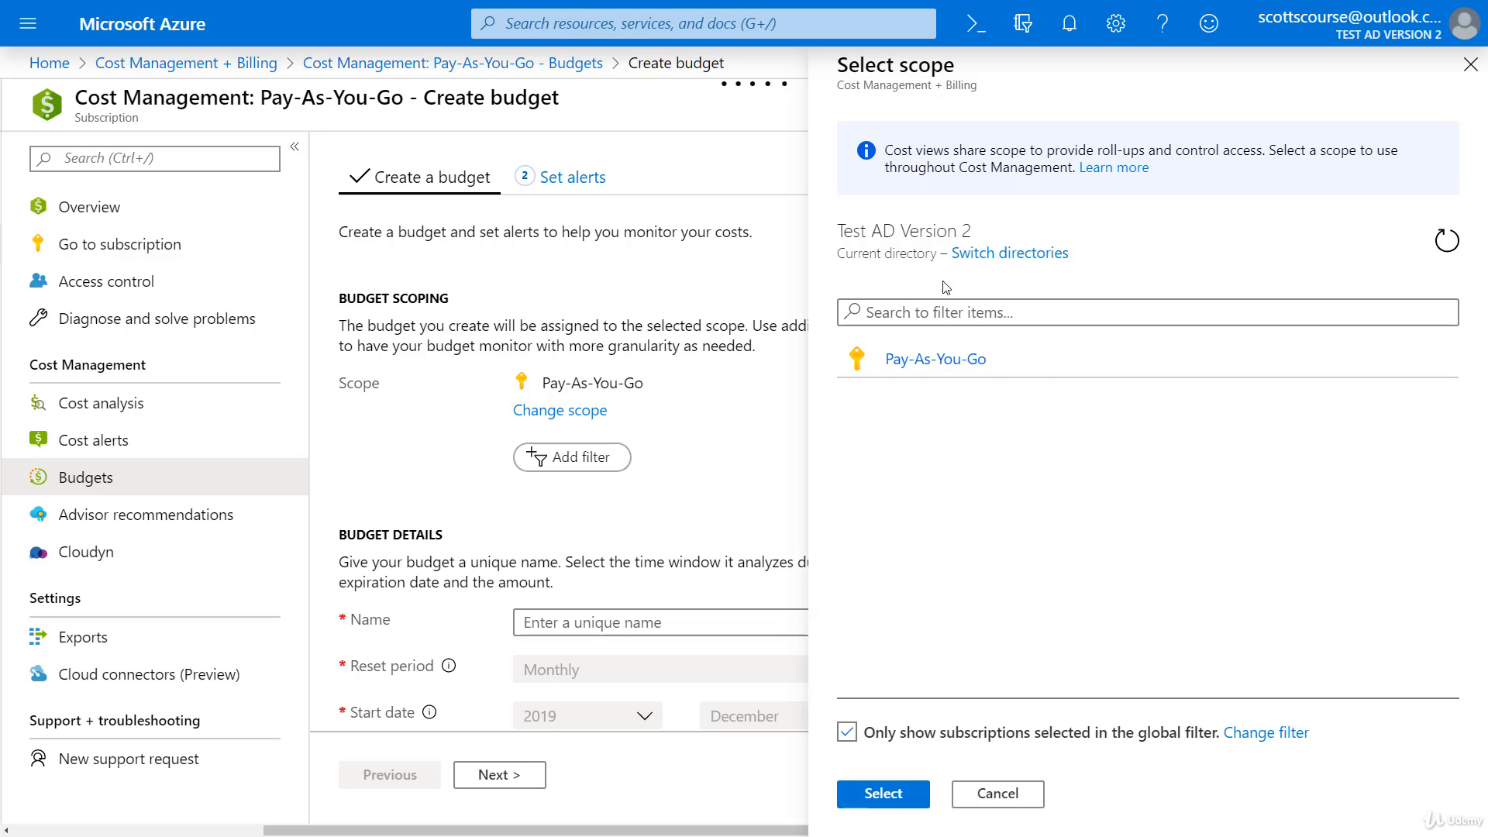
{"action": "left_click", "coordinate": [954, 359]}
{"action": "left_click", "coordinate": [941, 270]}
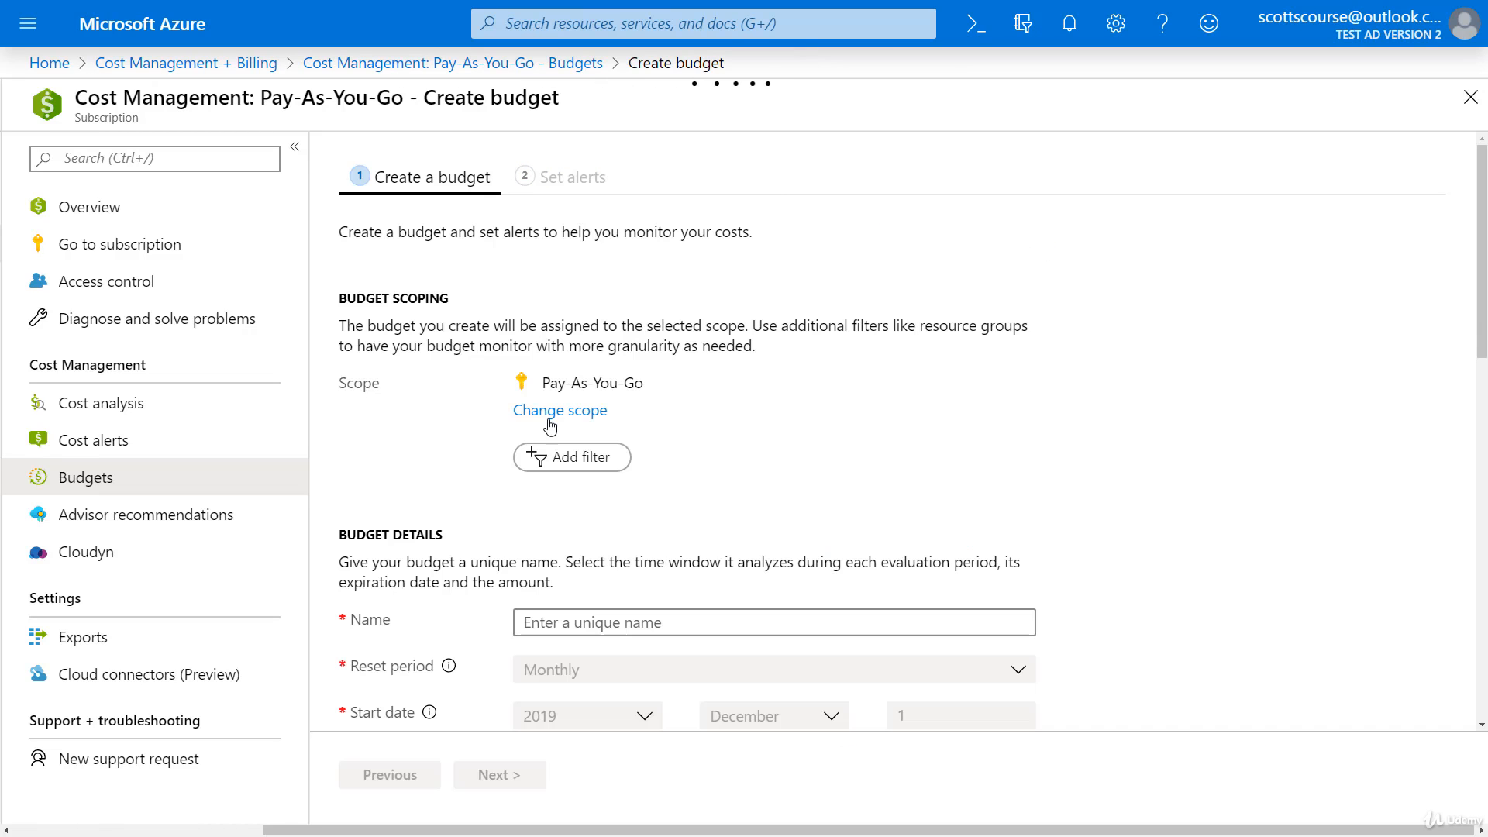
Step: Name the new budget 'newbudget'
{"action": "scroll", "coordinate": [728, 384], "scroll_direction": "down", "scroll_amount": 3}
{"action": "left_click", "coordinate": [610, 395]}
{"action": "type", "text": "new budget"}
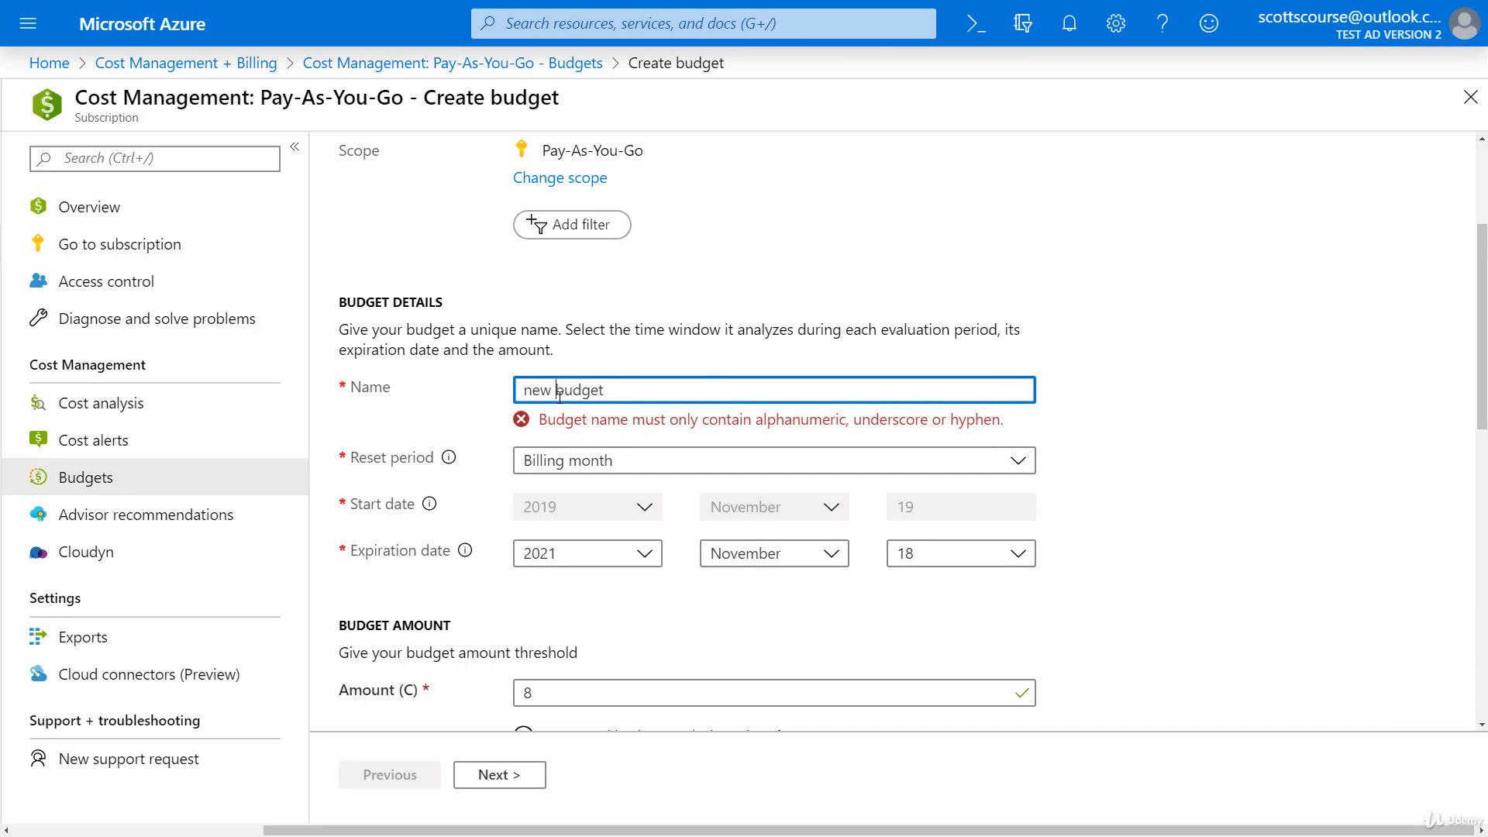
{"action": "key", "text": "BackSpace"}
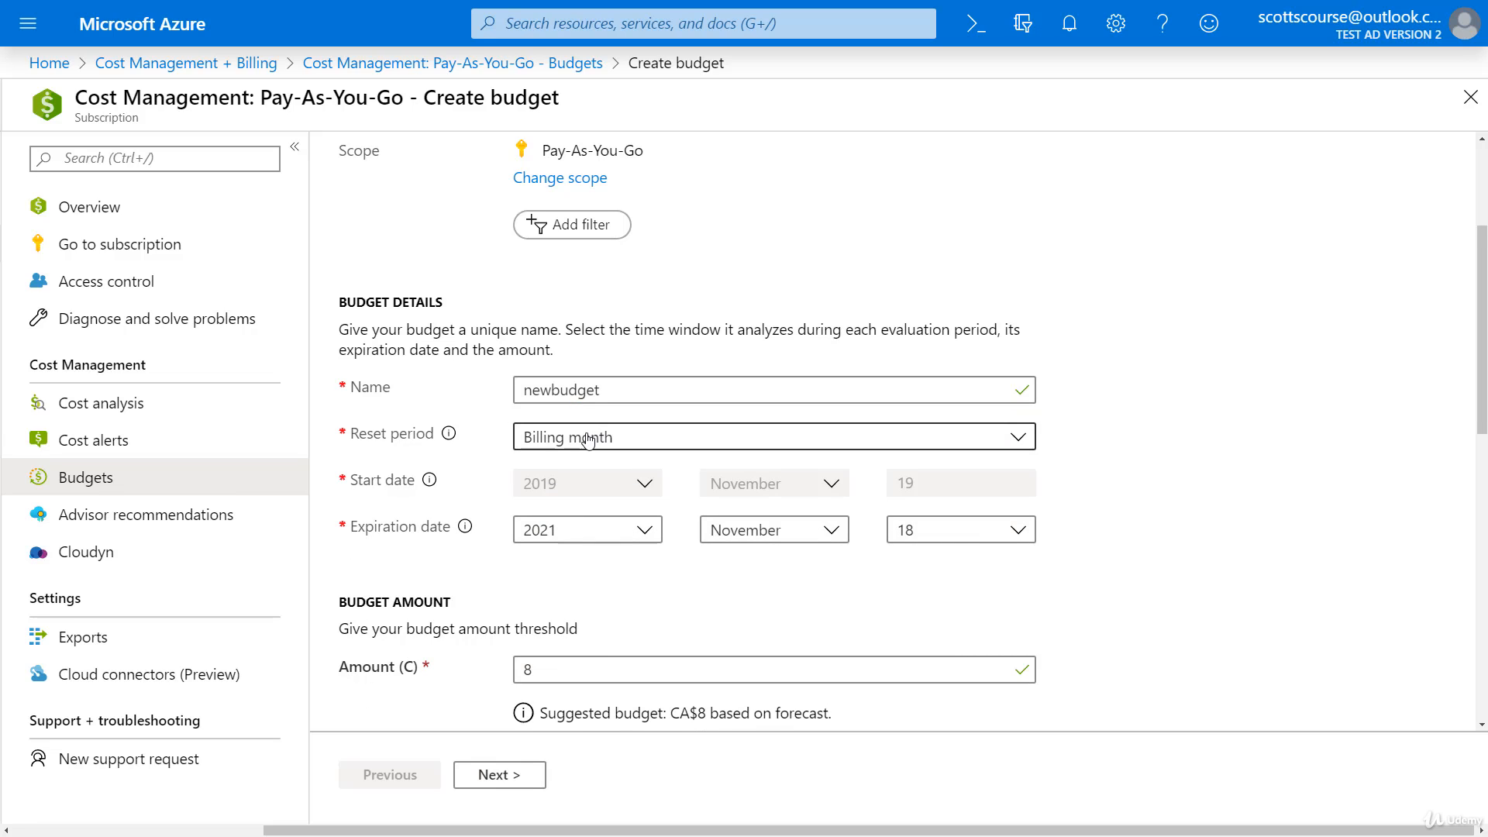
Step: Set the reset period to Billing month and review the dates and cost chart
{"action": "left_click", "coordinate": [588, 440]}
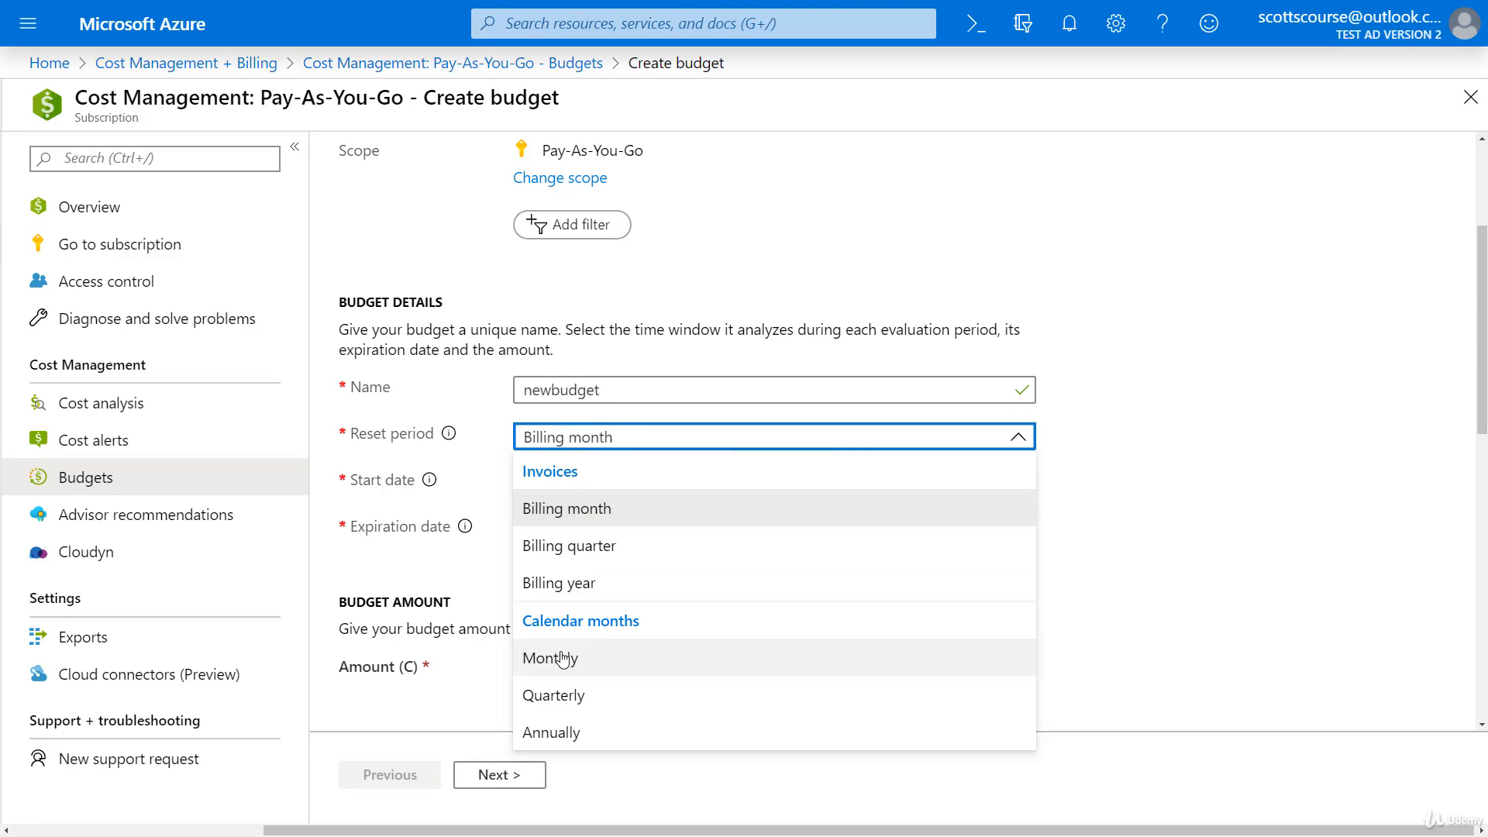
{"action": "left_click", "coordinate": [593, 512]}
{"action": "scroll", "coordinate": [866, 358], "scroll_direction": "down", "scroll_amount": 1}
{"action": "scroll", "coordinate": [866, 359], "scroll_direction": "down", "scroll_amount": 1}
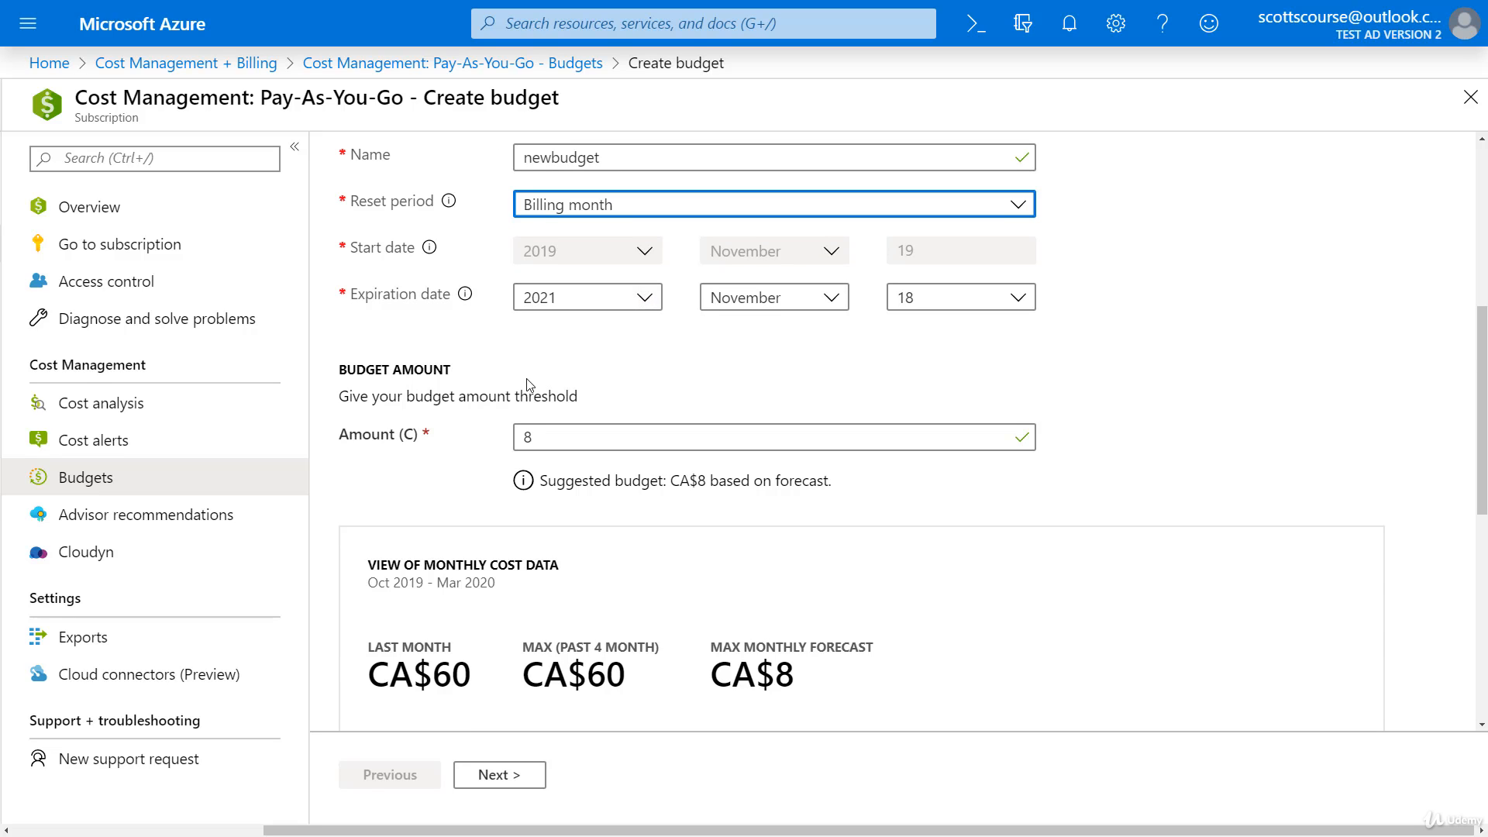
{"action": "scroll", "coordinate": [527, 387], "scroll_direction": "down", "scroll_amount": 2}
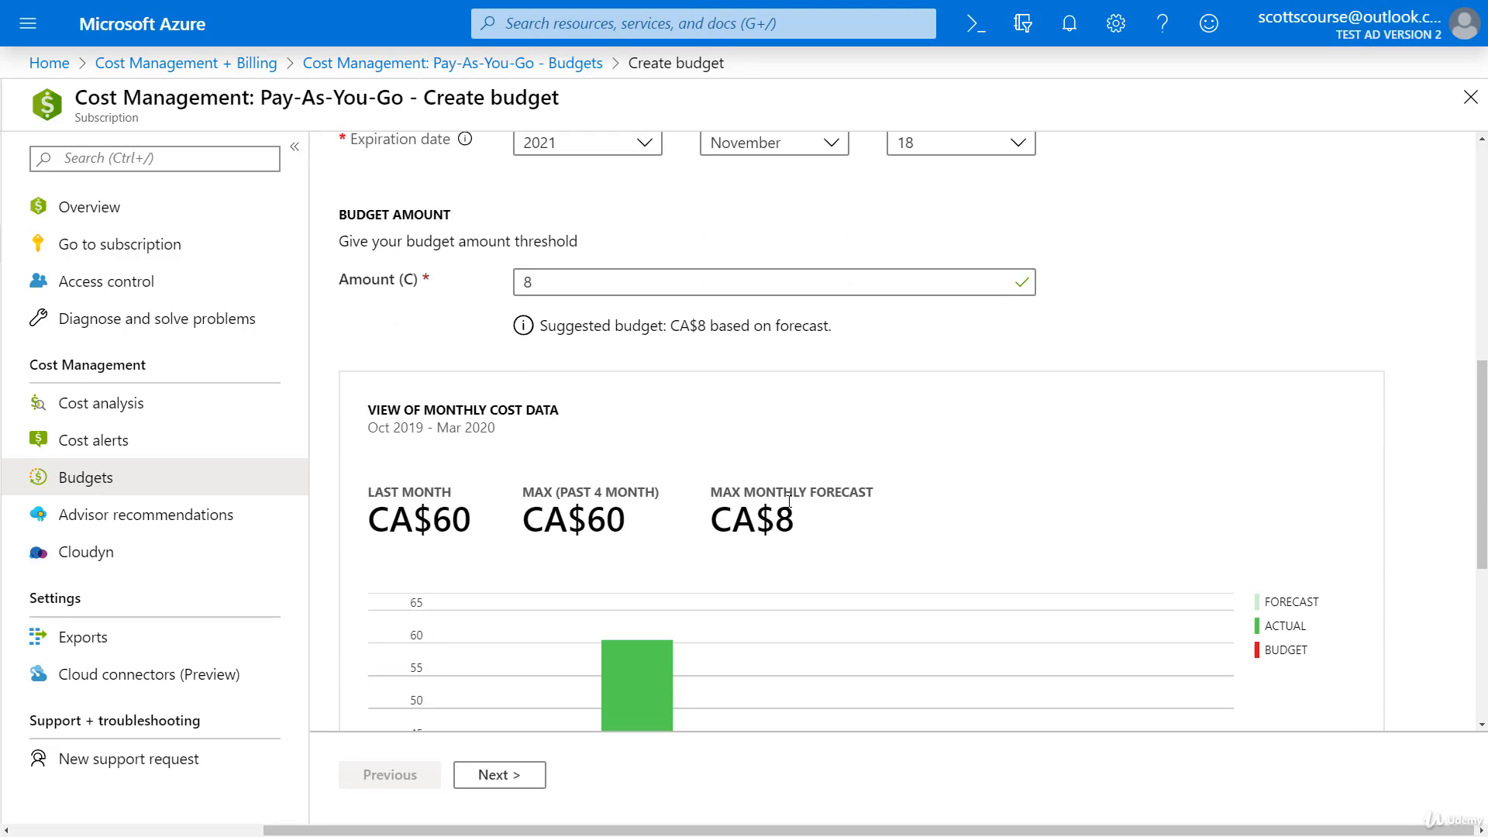
{"action": "scroll", "coordinate": [789, 500], "scroll_direction": "down", "scroll_amount": 2}
{"action": "scroll", "coordinate": [791, 373], "scroll_direction": "up", "scroll_amount": 2}
Step: Change the budget amount from 8 to 20
{"action": "double_click", "coordinate": [515, 282]}
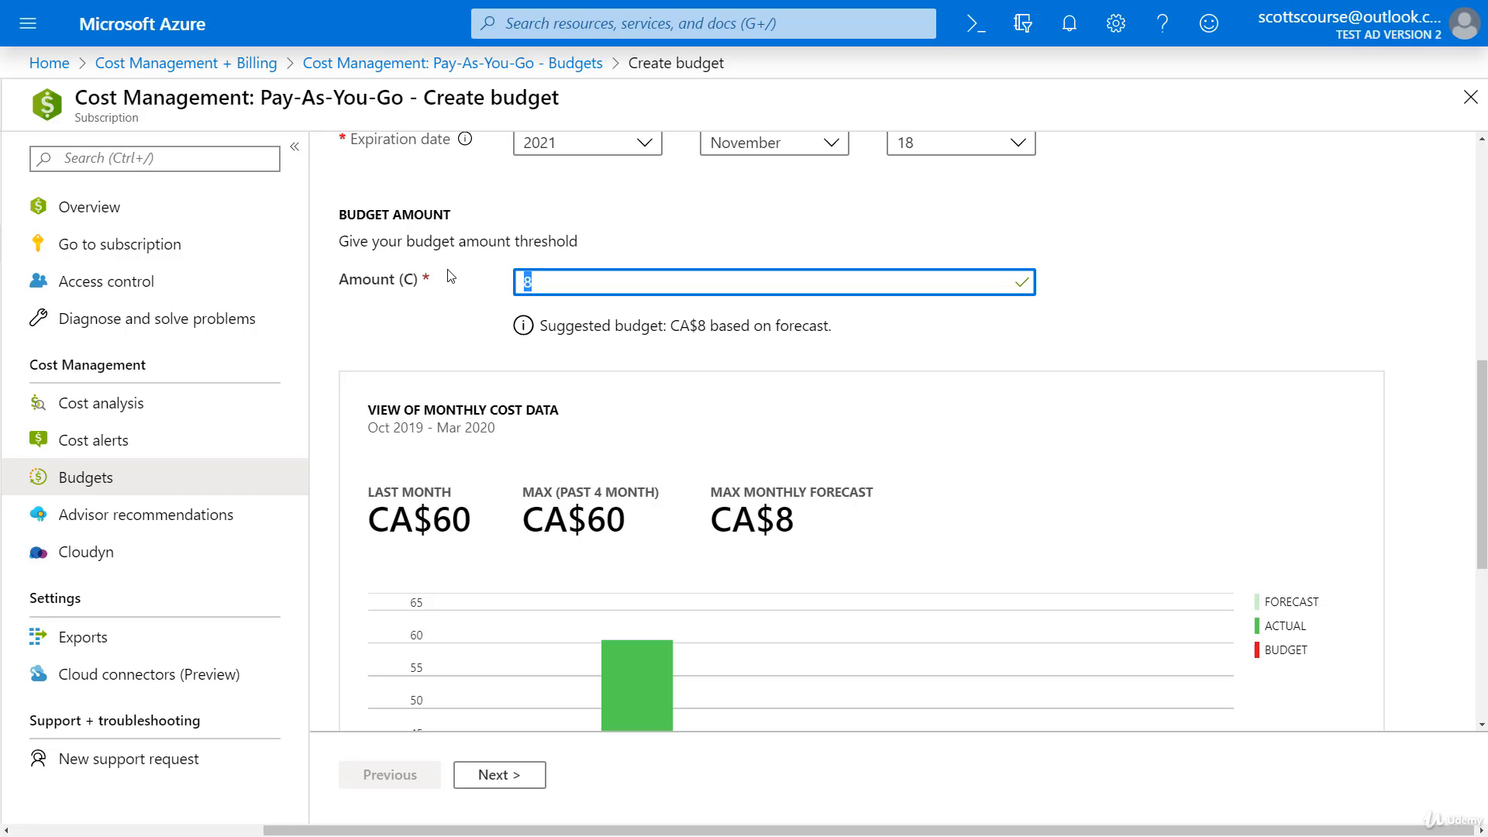
{"action": "type", "text": "25"}
{"action": "double_click", "coordinate": [530, 277]}
{"action": "type", "text": "20"}
{"action": "left_click", "coordinate": [547, 255]}
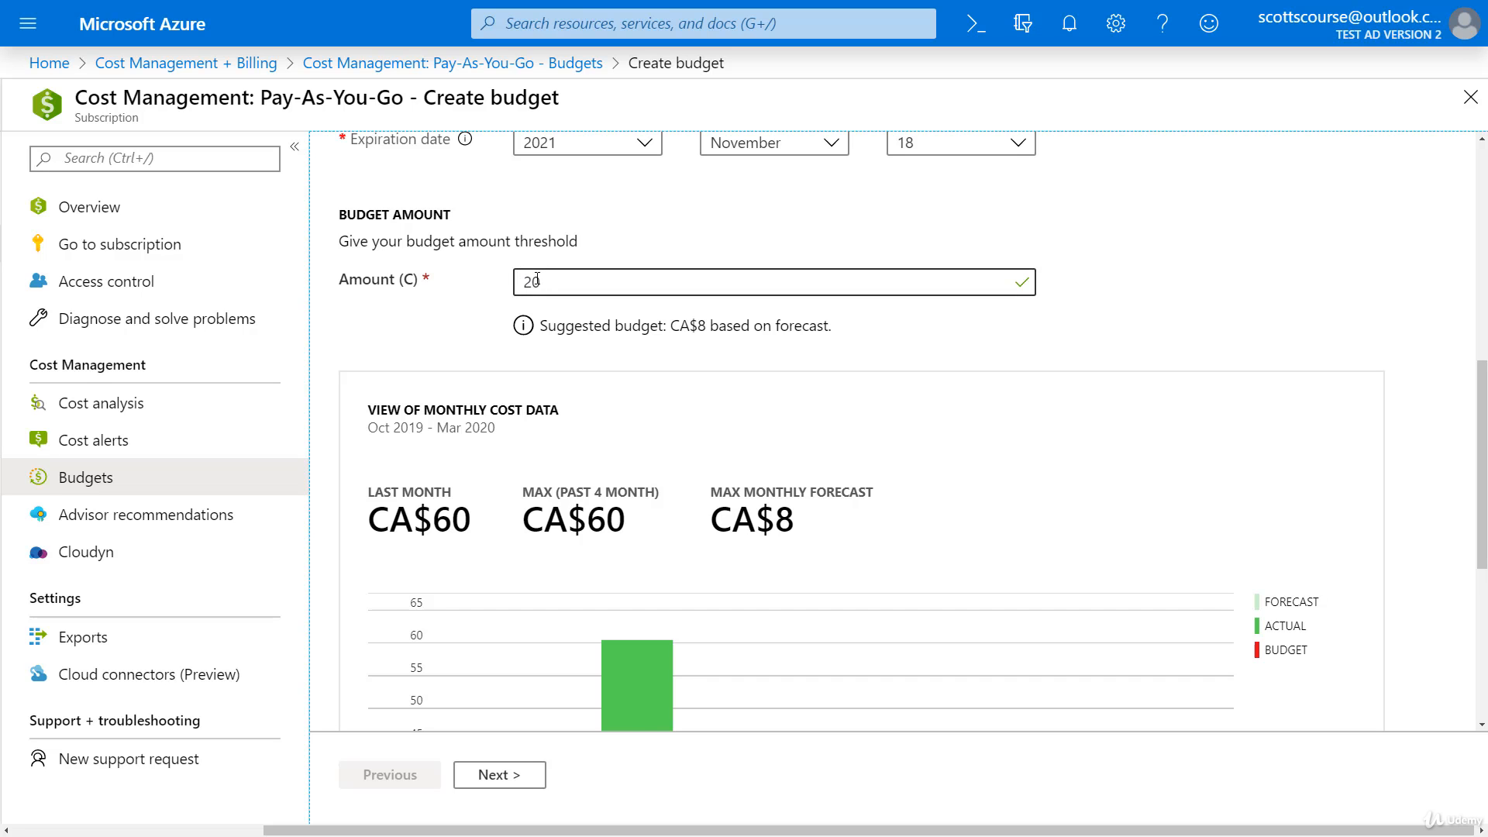
Step: Scroll the chart to check the budget line plotted at 20
{"action": "scroll", "coordinate": [511, 264], "scroll_direction": "down", "scroll_amount": 3}
{"action": "scroll", "coordinate": [521, 213], "scroll_direction": "up", "scroll_amount": 3}
{"action": "scroll", "coordinate": [462, 276], "scroll_direction": "down", "scroll_amount": 5}
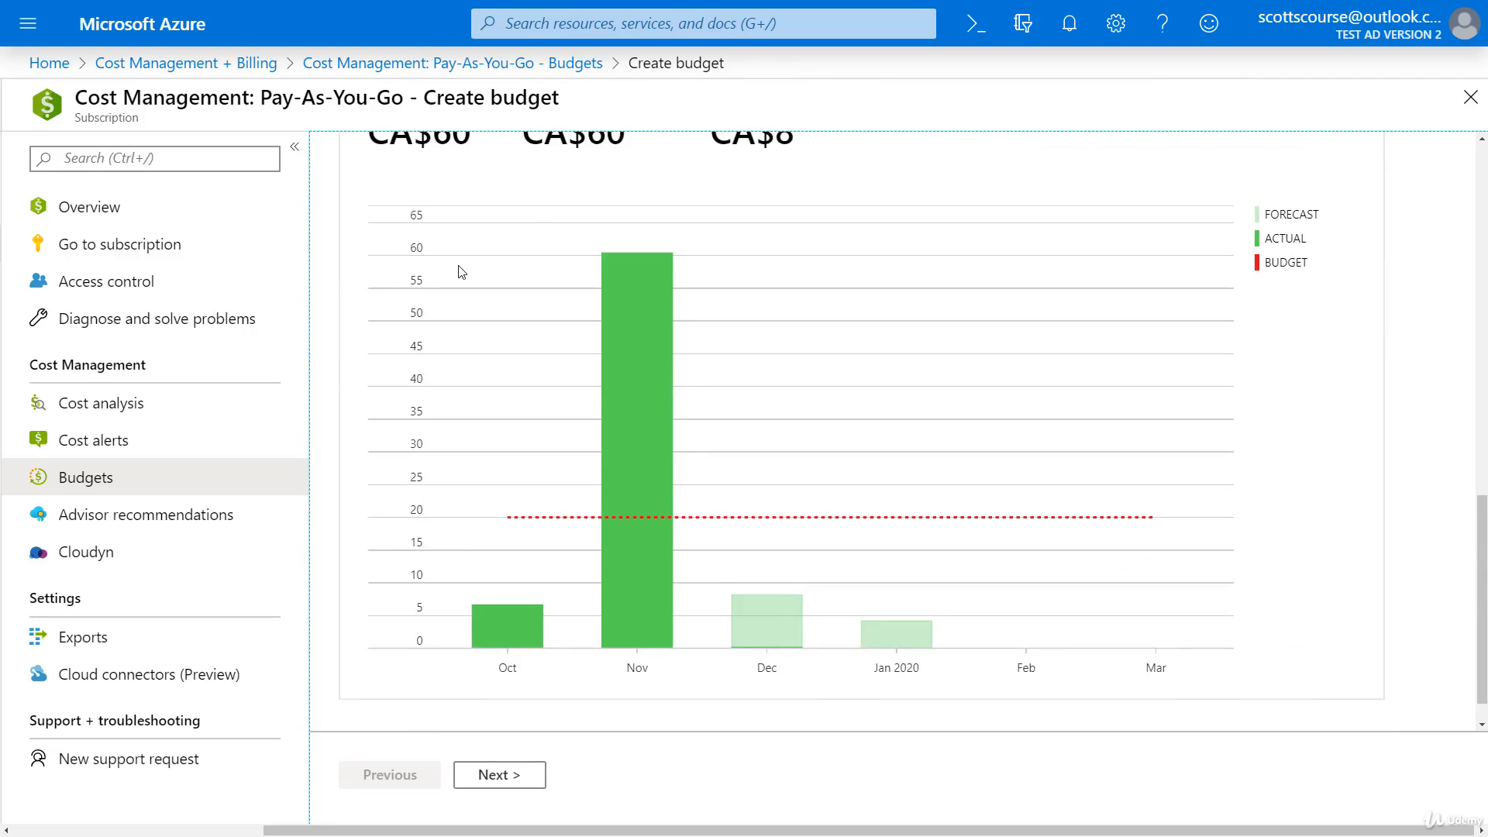
{"action": "scroll", "coordinate": [465, 275], "scroll_direction": "up", "scroll_amount": 5}
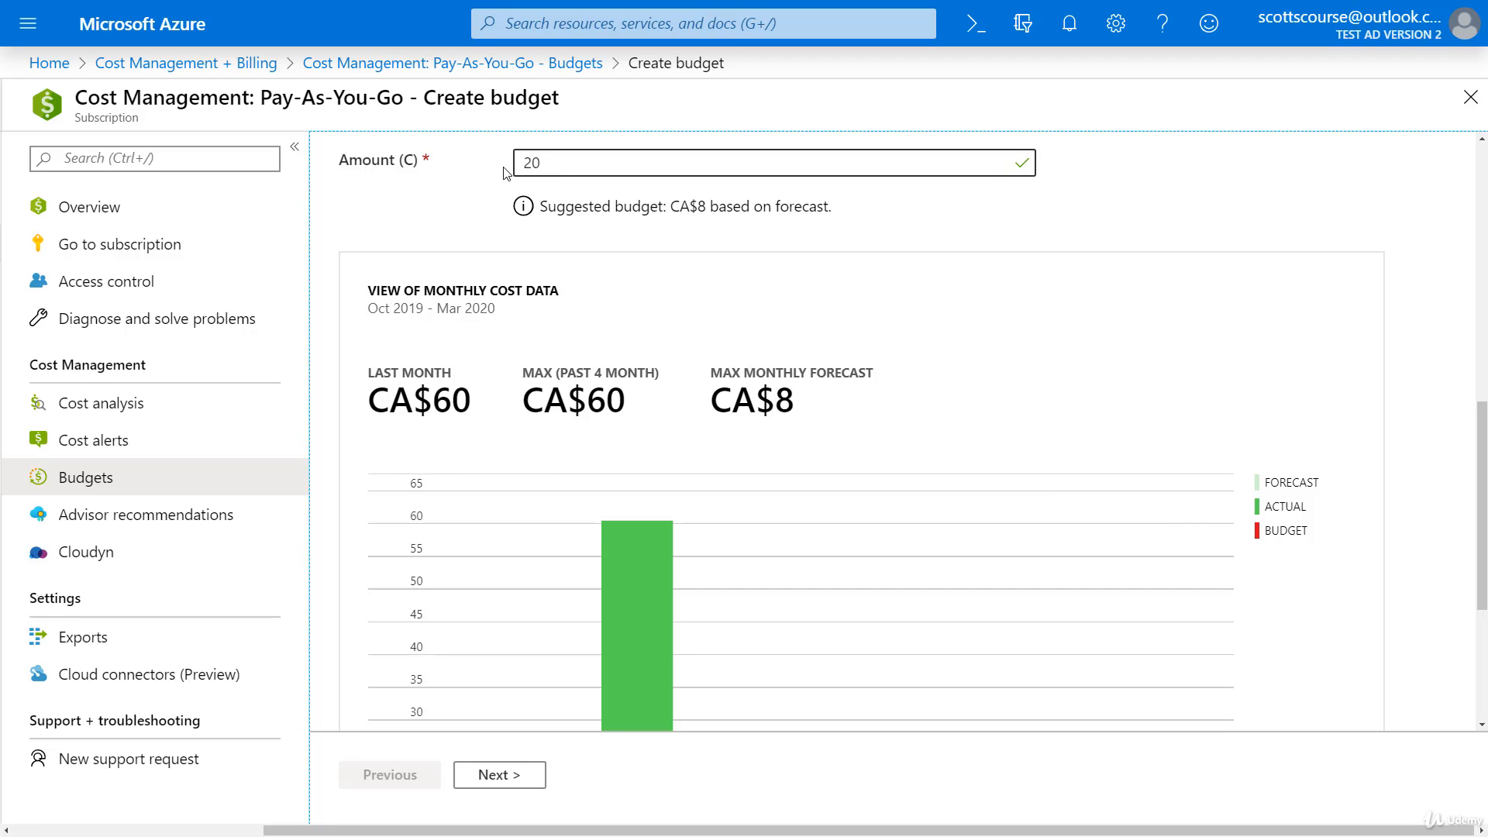
{"action": "scroll", "coordinate": [505, 173], "scroll_direction": "down", "scroll_amount": 4}
{"action": "scroll", "coordinate": [561, 314], "scroll_direction": "up", "scroll_amount": 3}
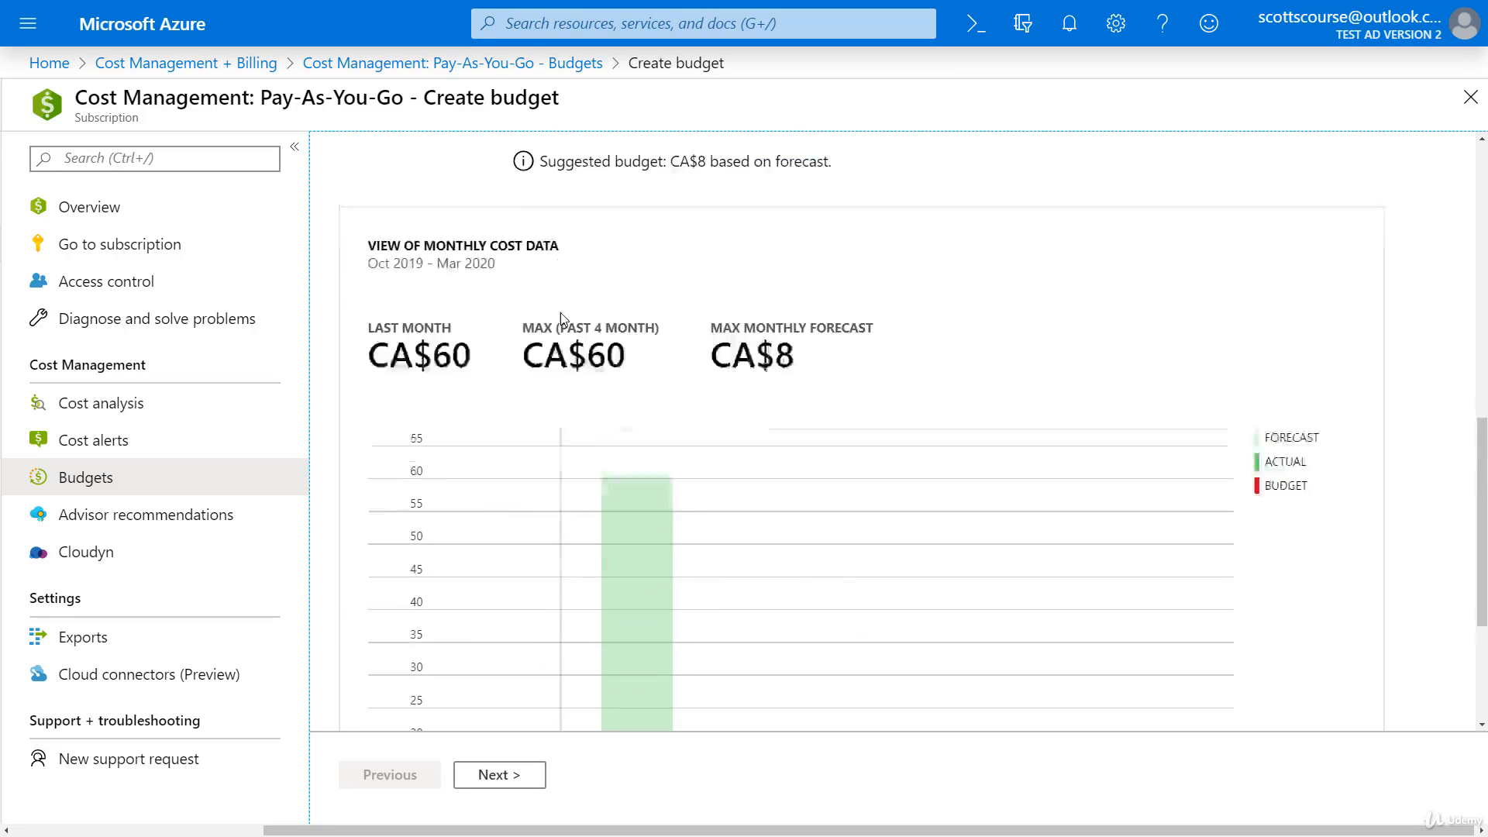
{"action": "scroll", "coordinate": [560, 313], "scroll_direction": "up", "scroll_amount": 5}
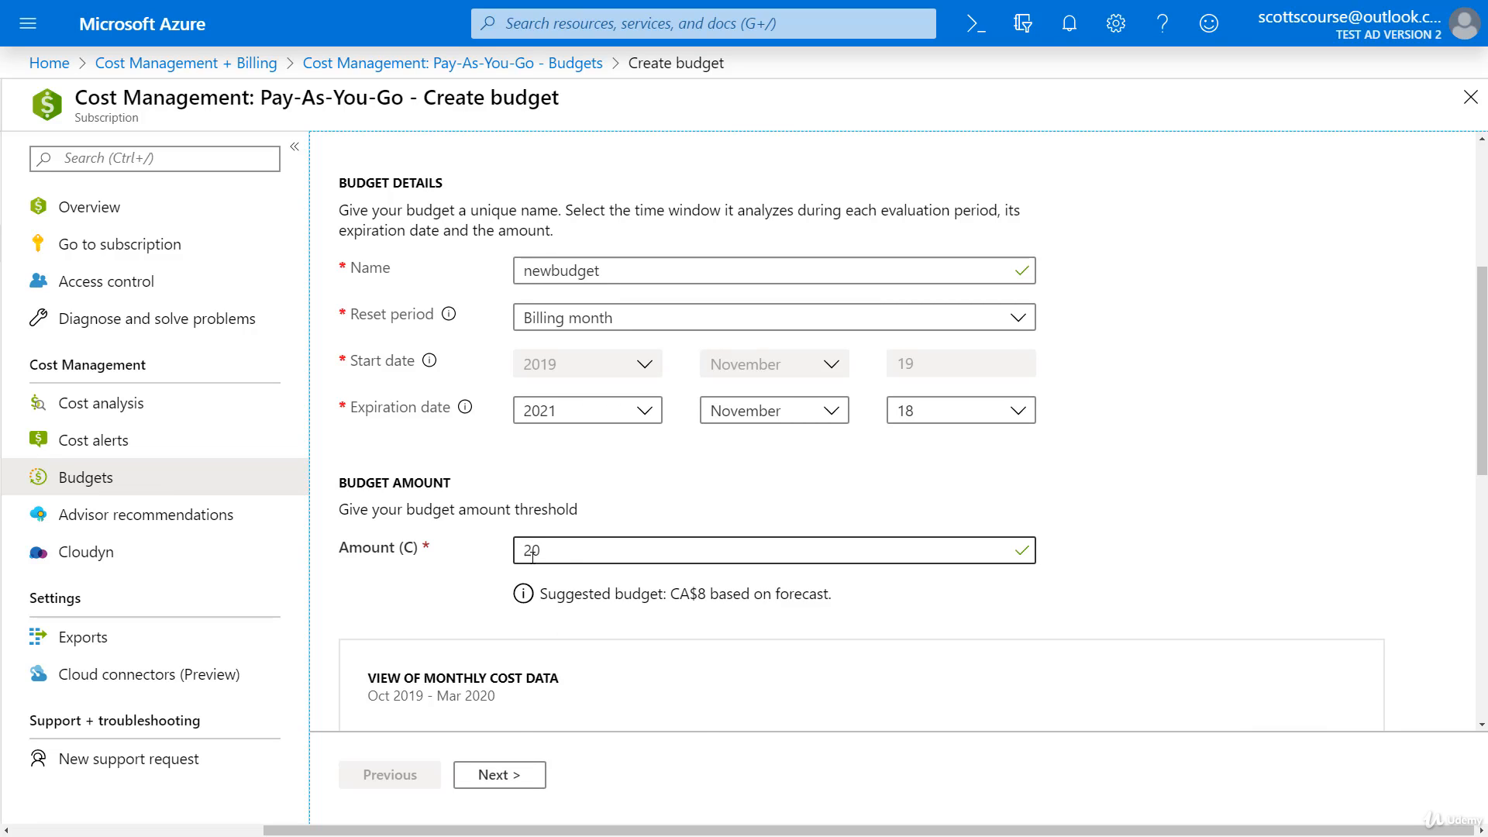
{"action": "scroll", "coordinate": [514, 724], "scroll_direction": "down", "scroll_amount": 5}
Step: On the alerts step, add an alert condition at 100% of the budget
{"action": "left_click", "coordinate": [500, 779]}
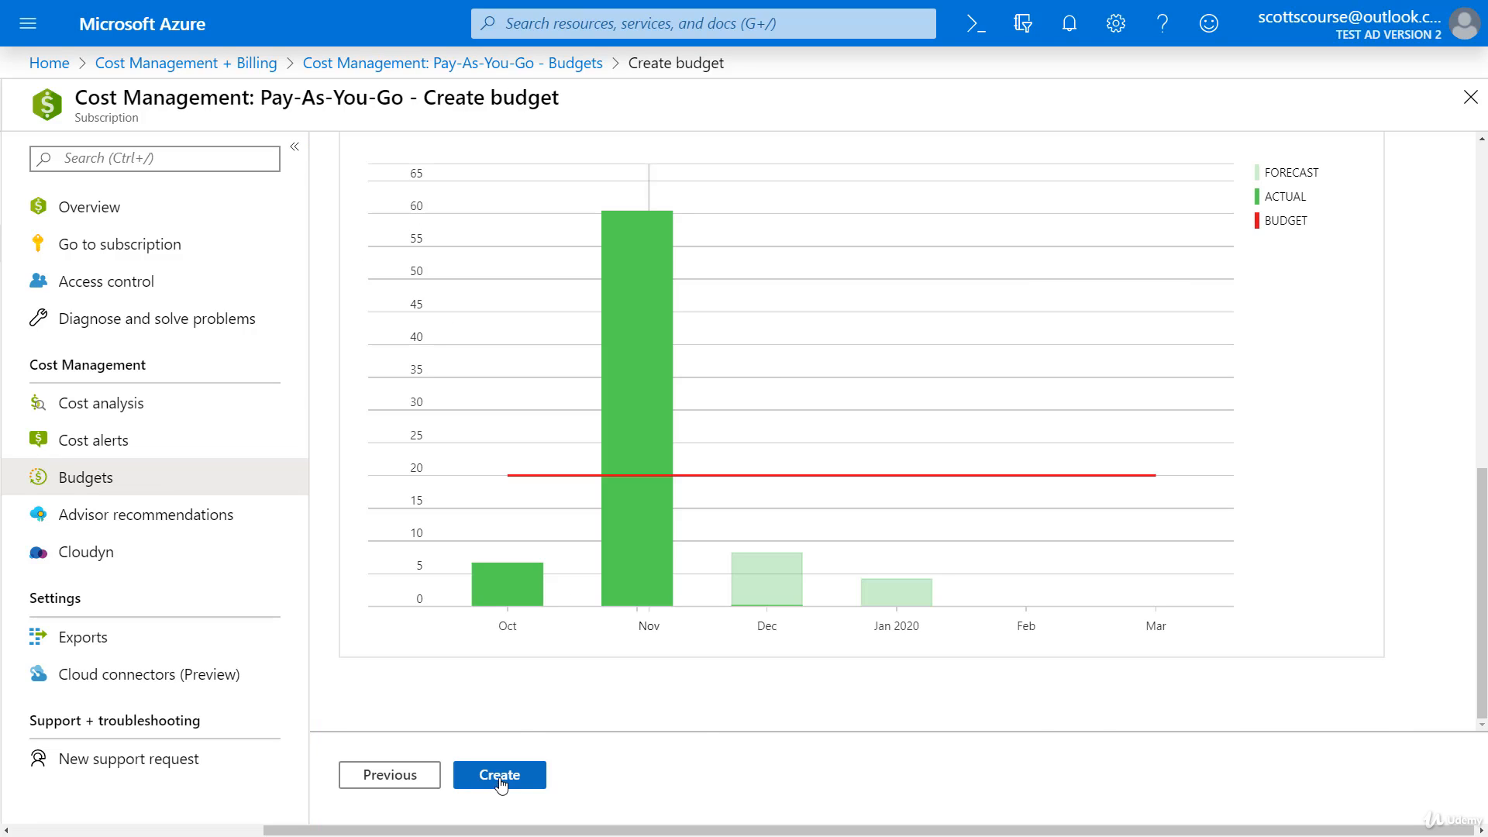
{"action": "scroll", "coordinate": [1429, 583], "scroll_direction": "up", "scroll_amount": 6}
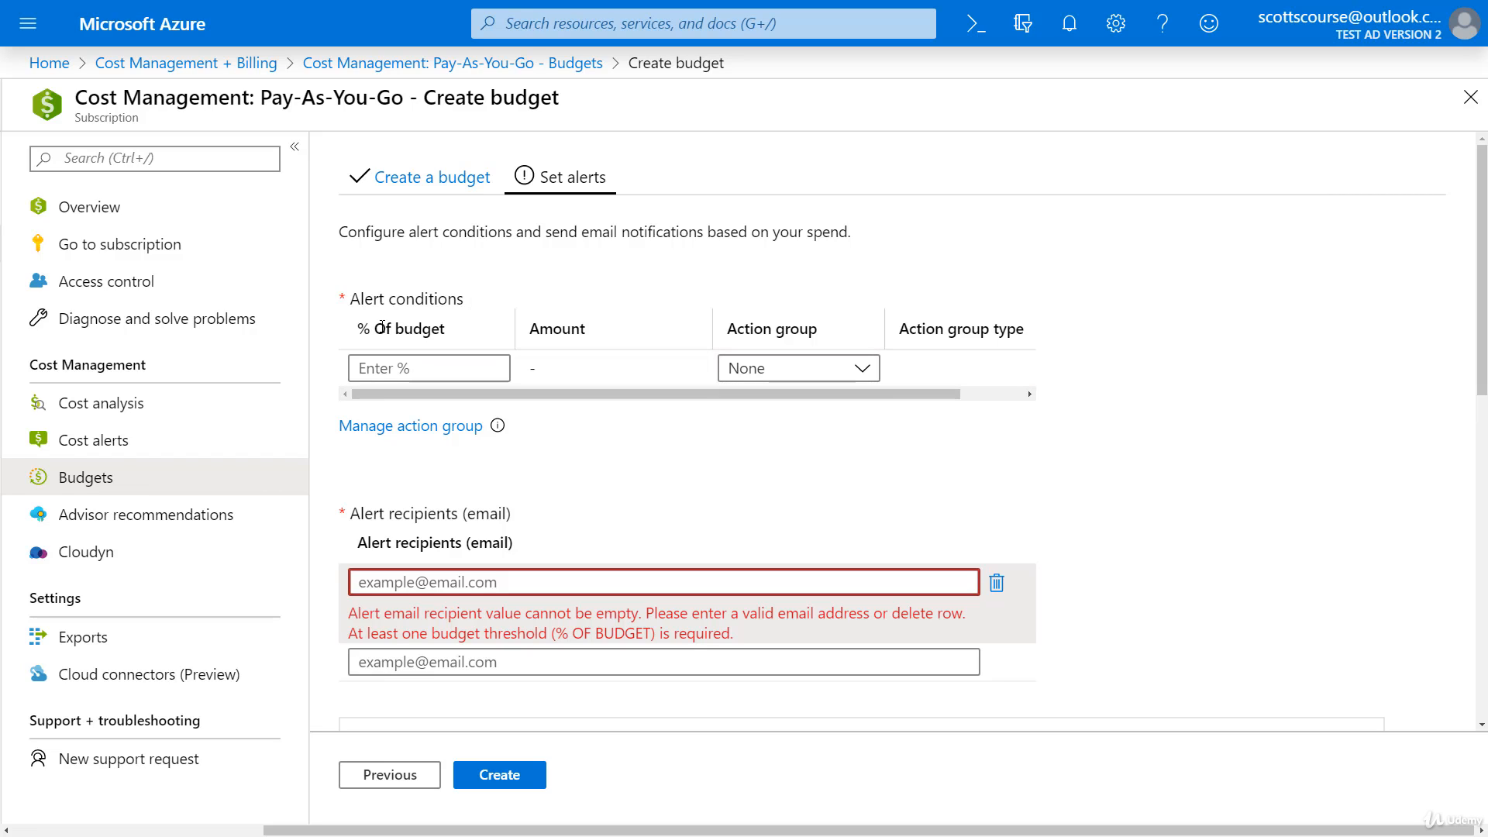
{"action": "left_click", "coordinate": [395, 369]}
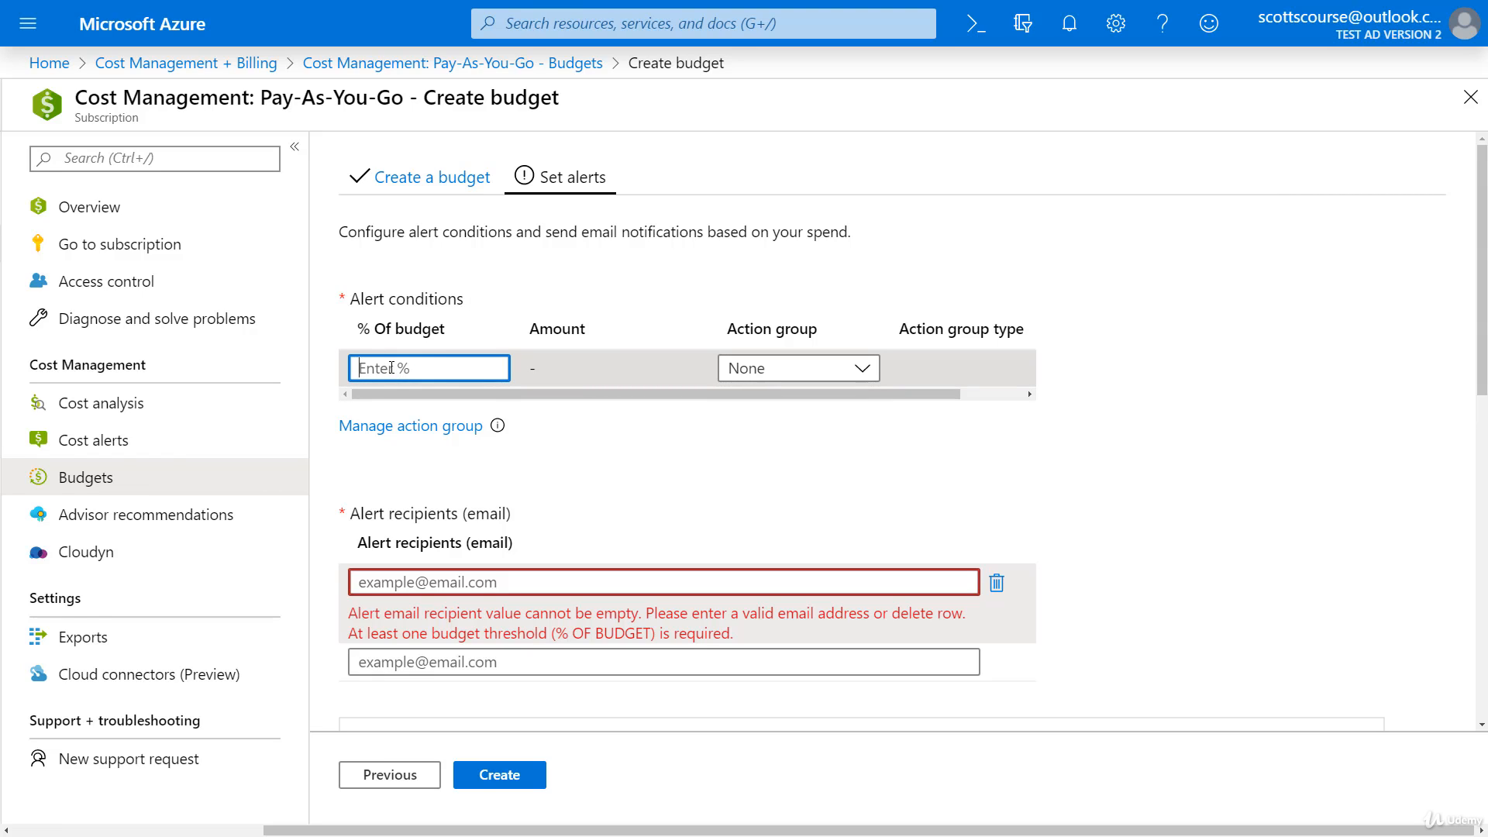
{"action": "type", "text": "100"}
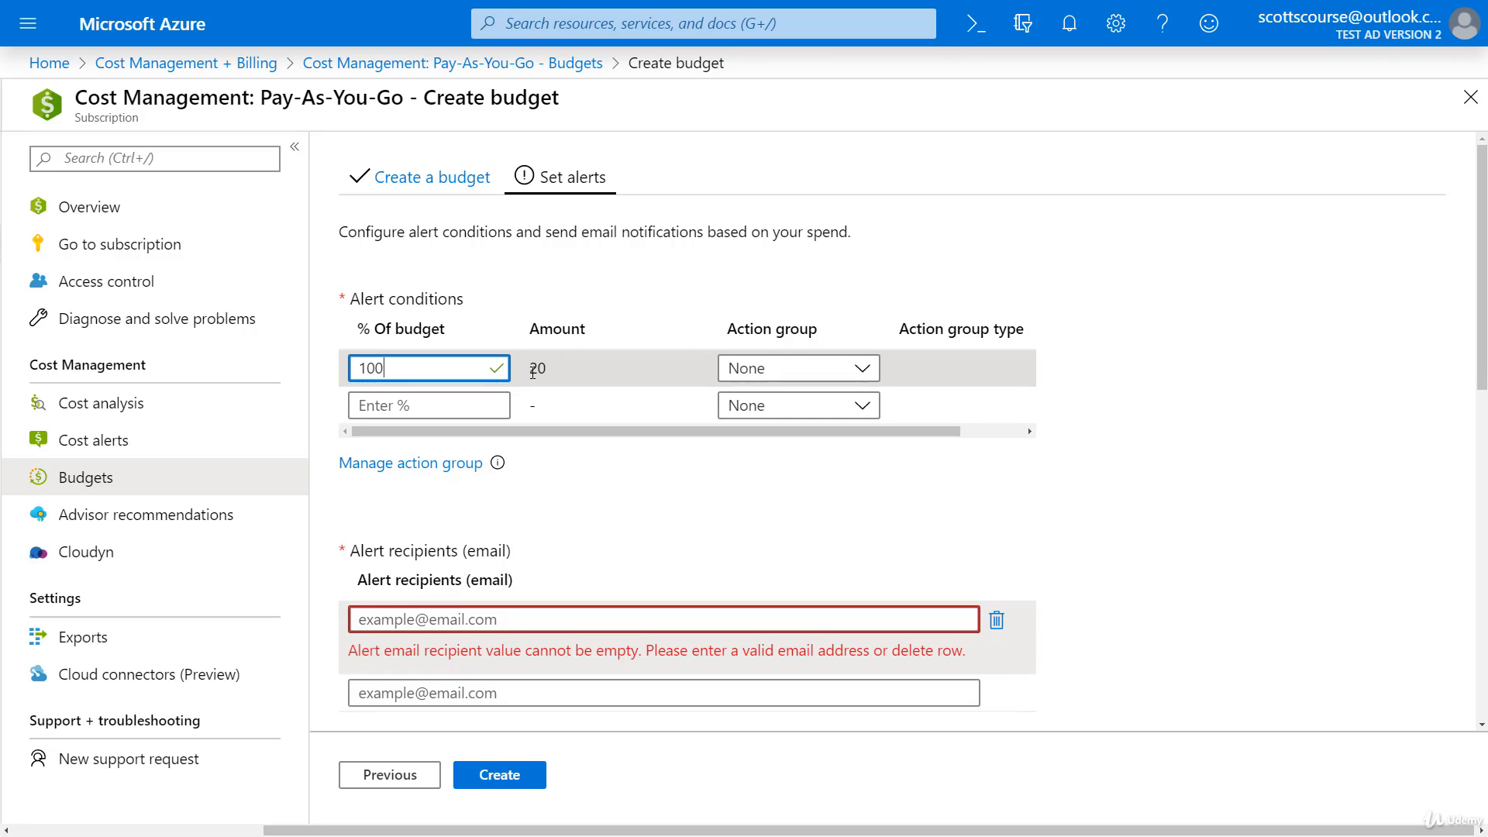
{"action": "left_click", "coordinate": [794, 370]}
Step: Enter the recipient's e-mail address as alert recipient and create the budget
{"action": "left_click", "coordinate": [425, 618]}
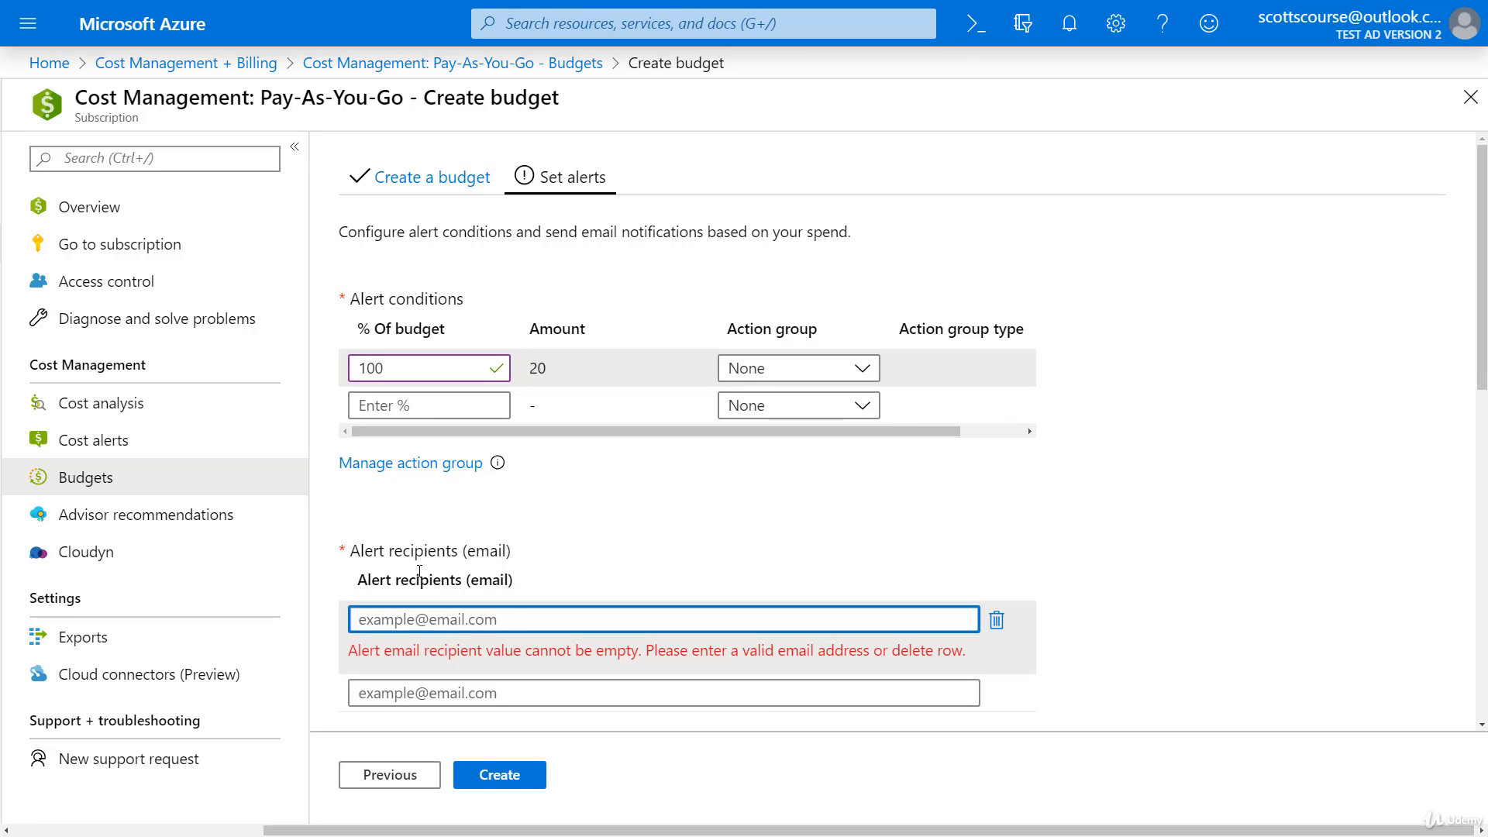
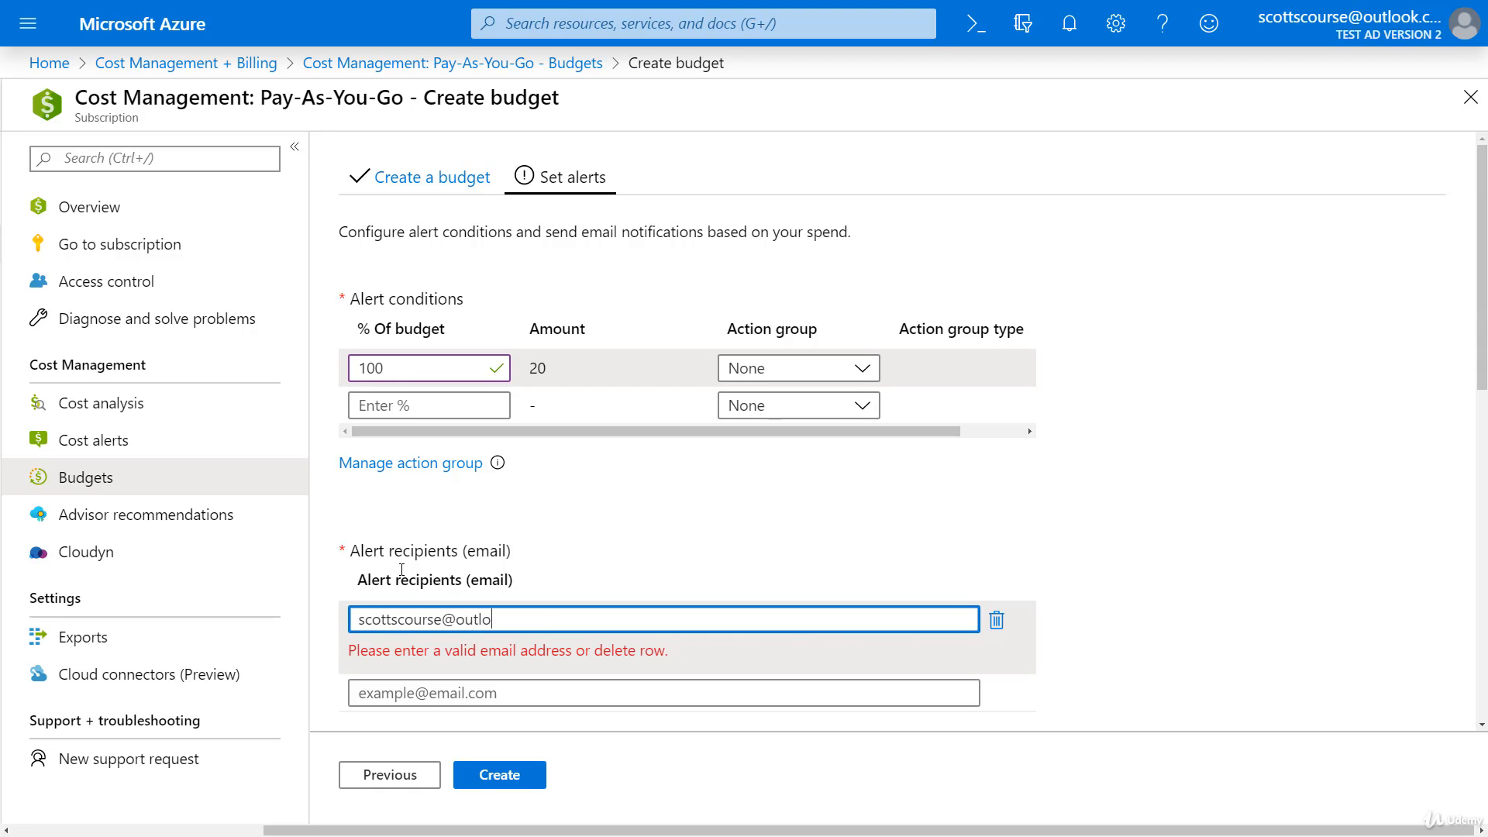
{"action": "key", "text": "Tab"}
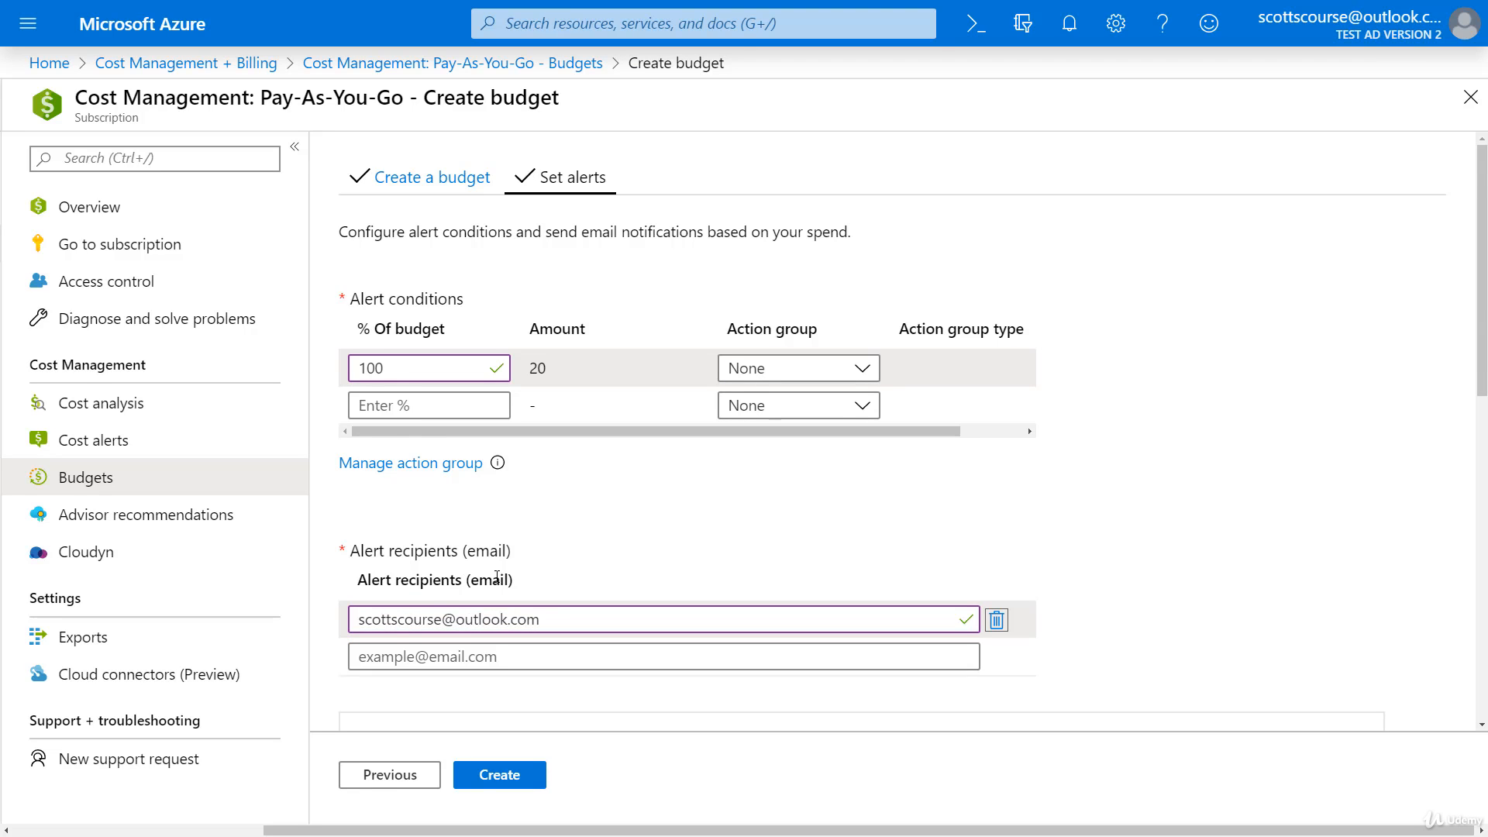
{"action": "scroll", "coordinate": [466, 582], "scroll_direction": "down", "scroll_amount": 1}
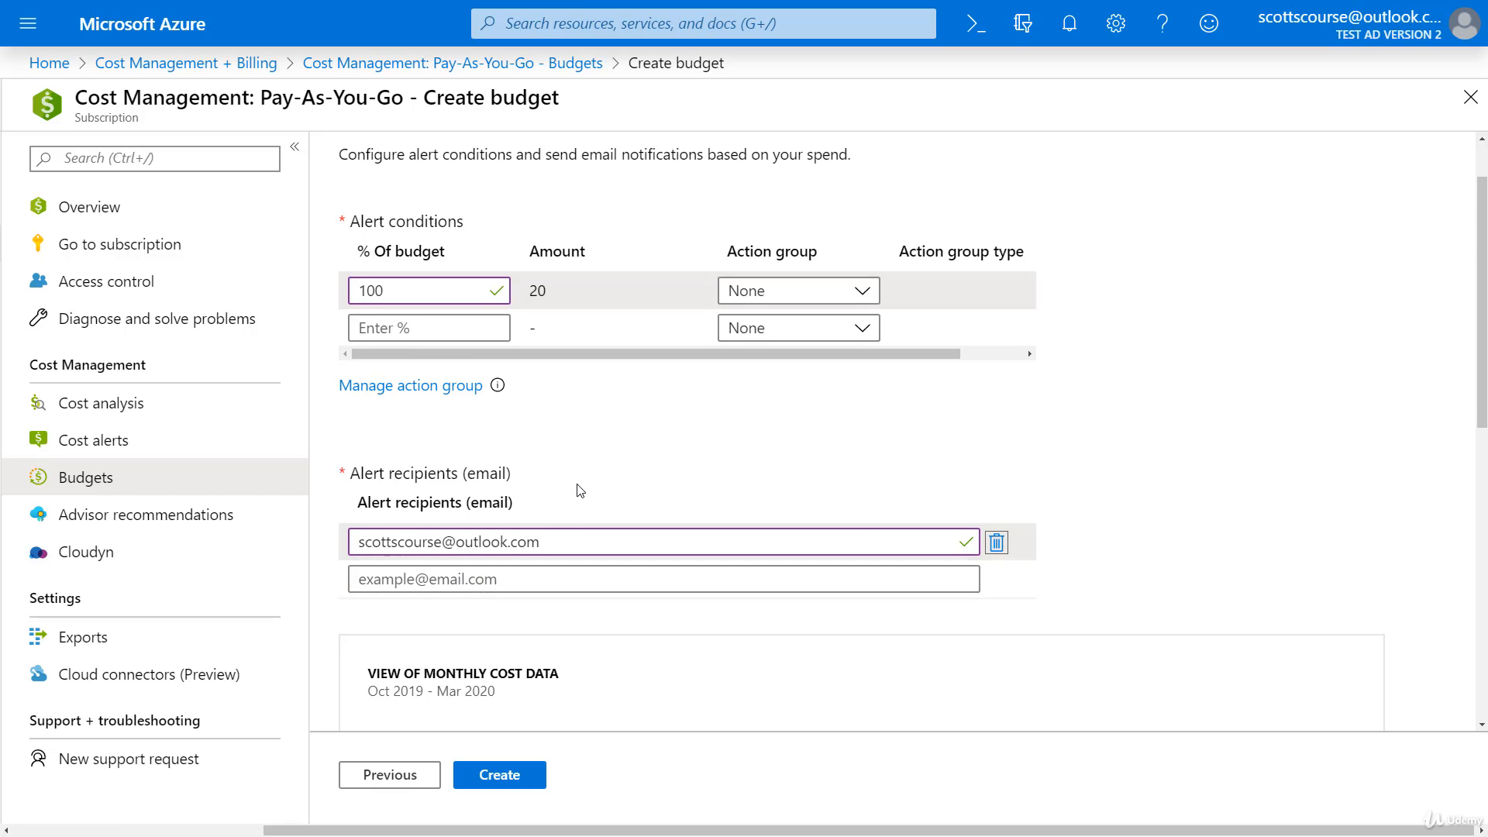
{"action": "scroll", "coordinate": [580, 490], "scroll_direction": "down", "scroll_amount": 4}
{"action": "scroll", "coordinate": [542, 659], "scroll_direction": "down", "scroll_amount": 5}
{"action": "left_click", "coordinate": [515, 775]}
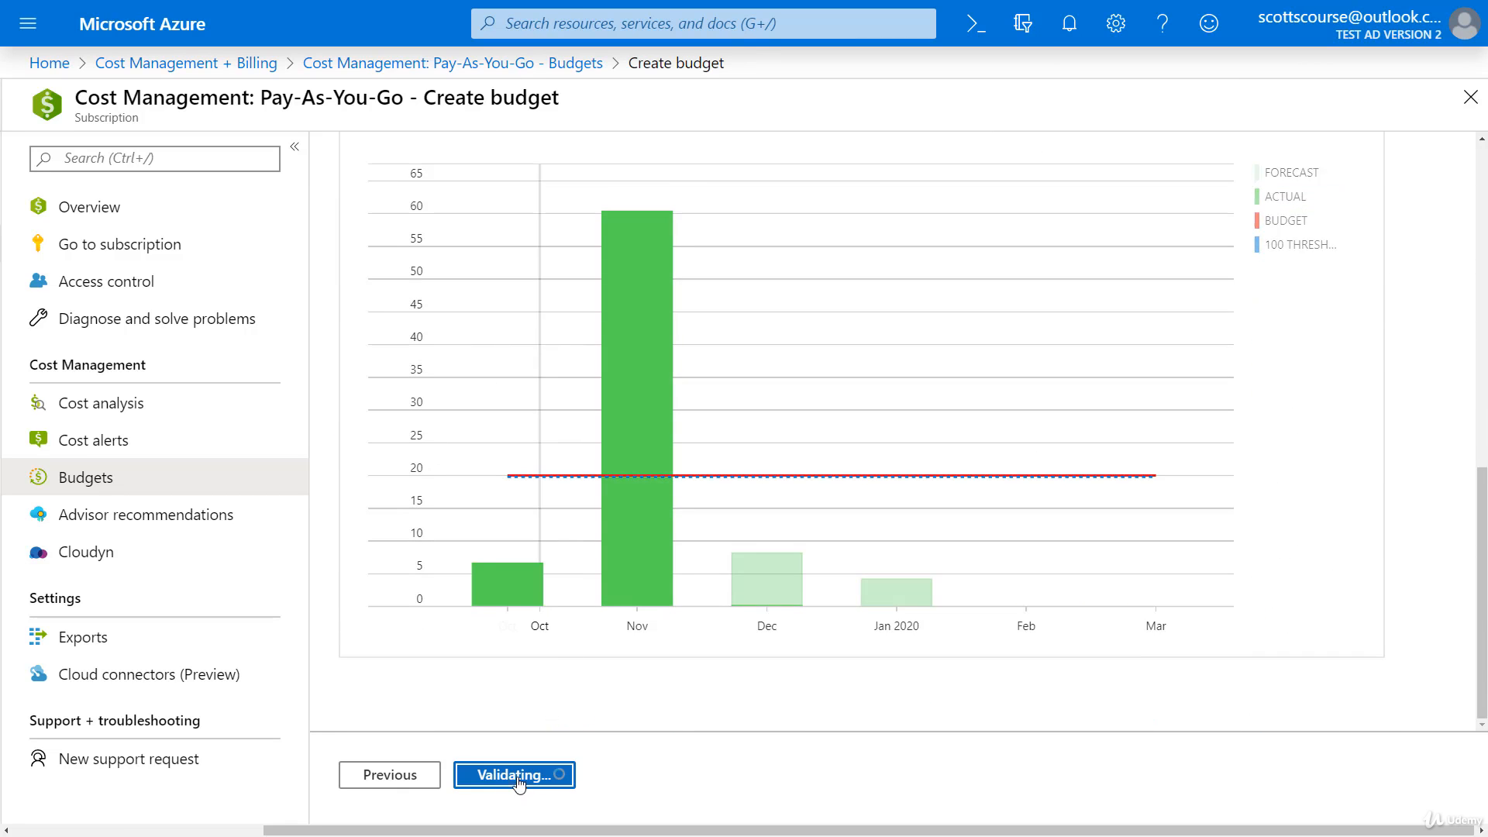